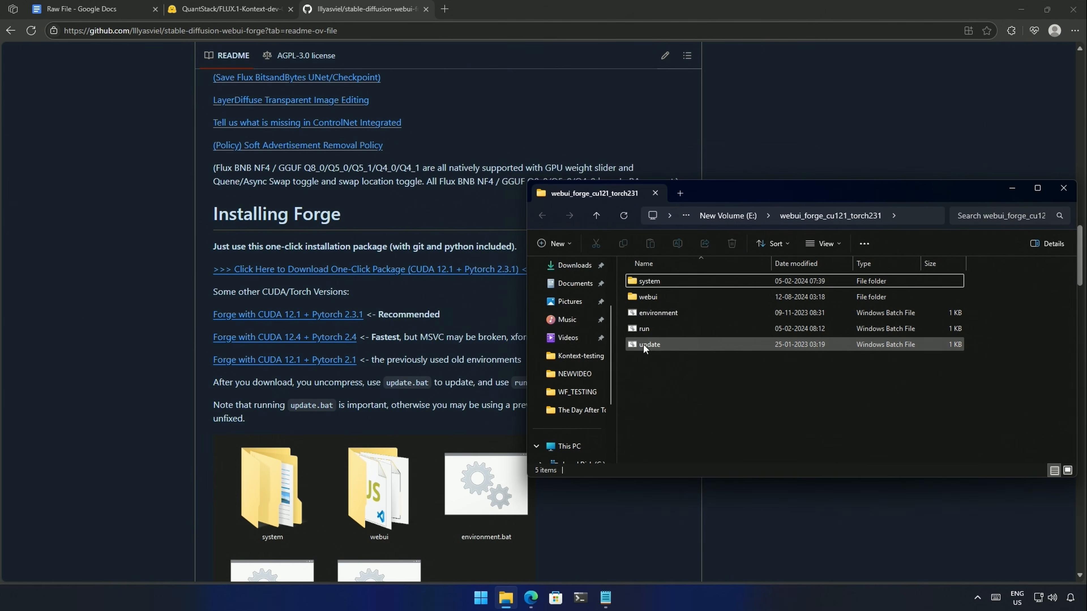
- Run update.bat past the Windows protection warning and close the finished update console
click(654, 345)
double_click(654, 346)
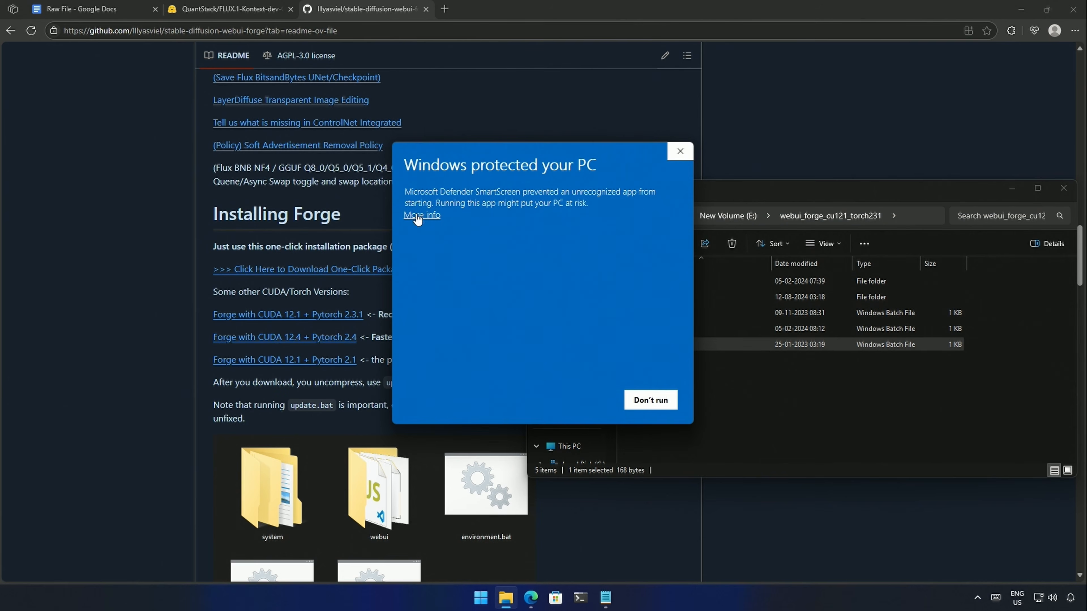
click(418, 216)
click(586, 399)
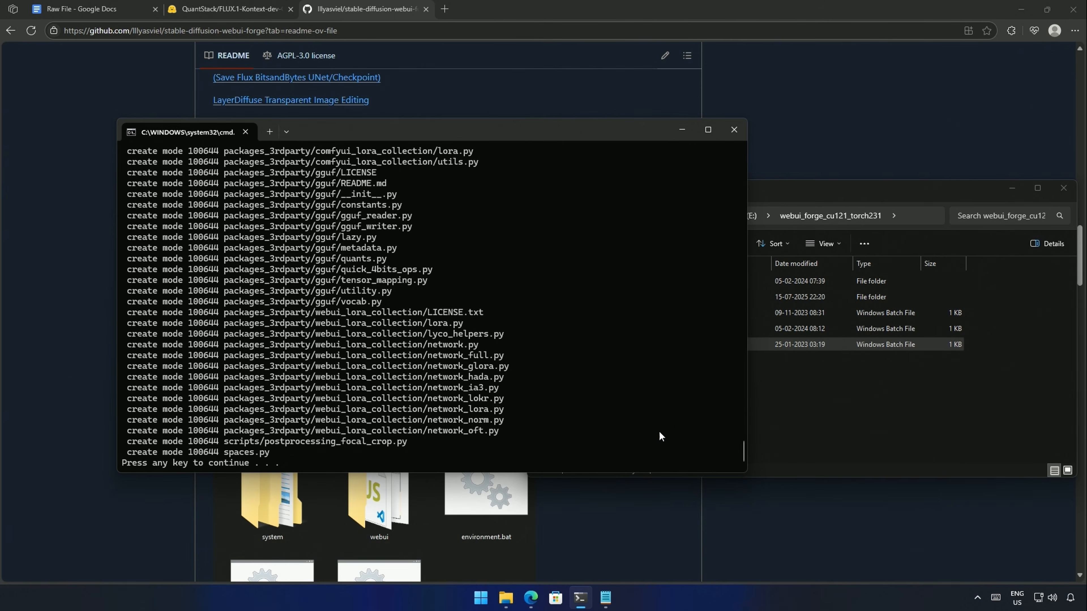
key(Return)
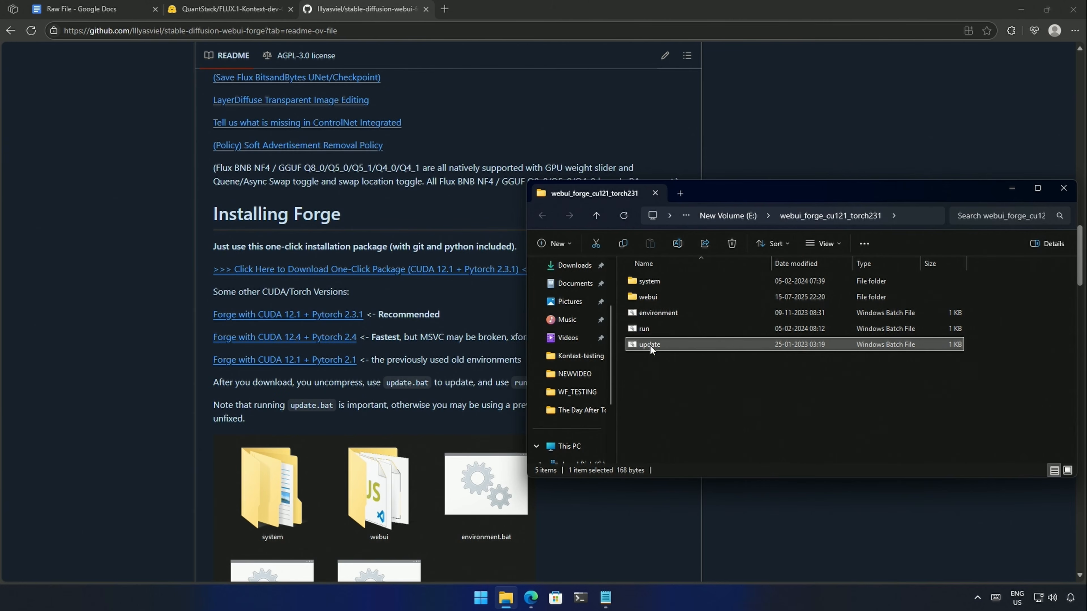
- Launch Forge with run.bat, allowing it to run anyway
double_click(650, 330)
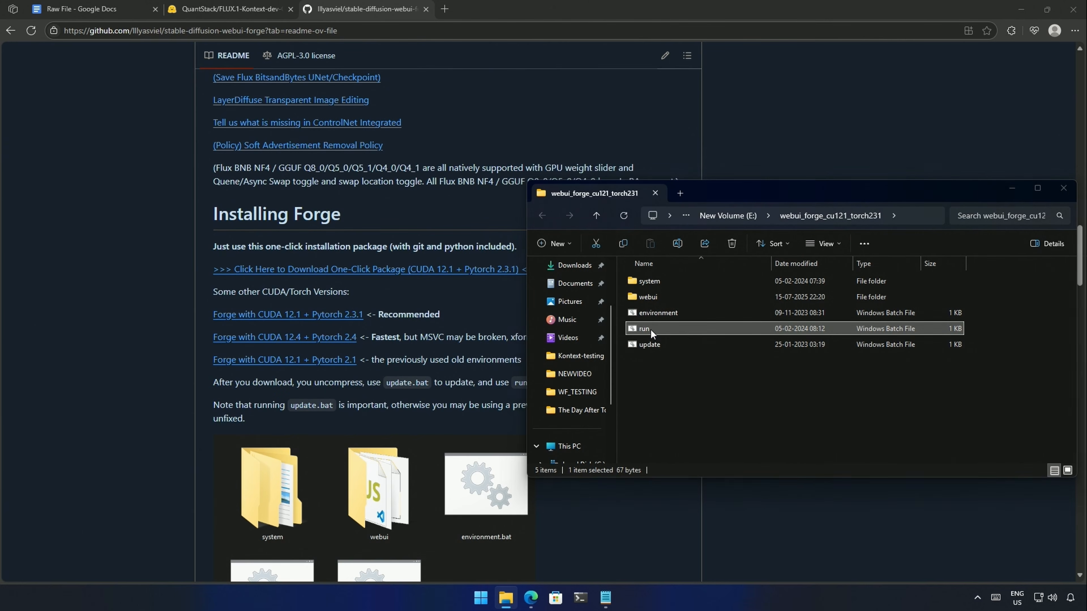
click(422, 215)
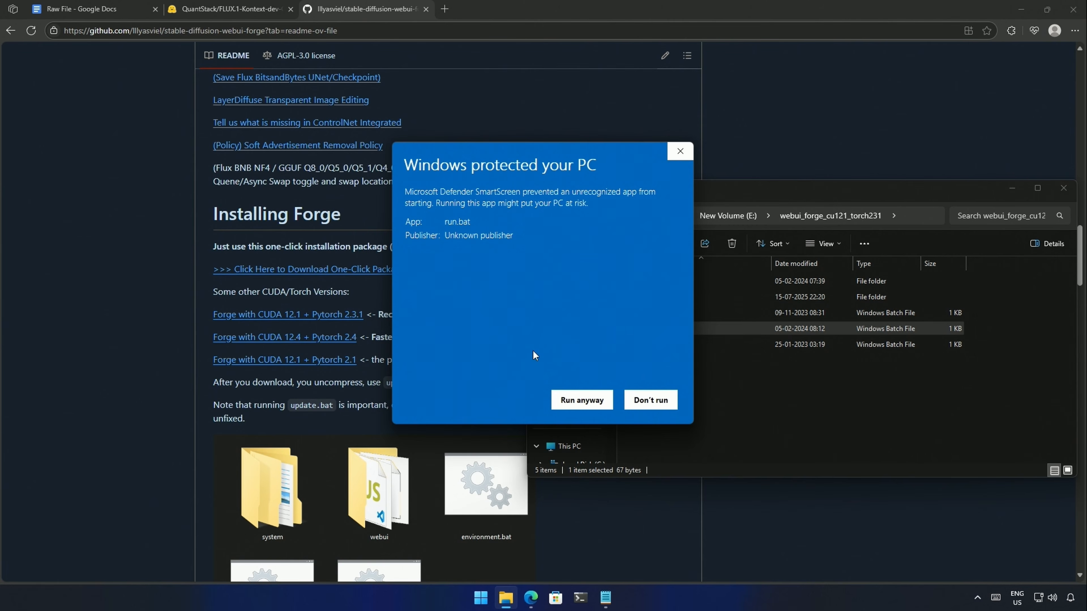
click(565, 400)
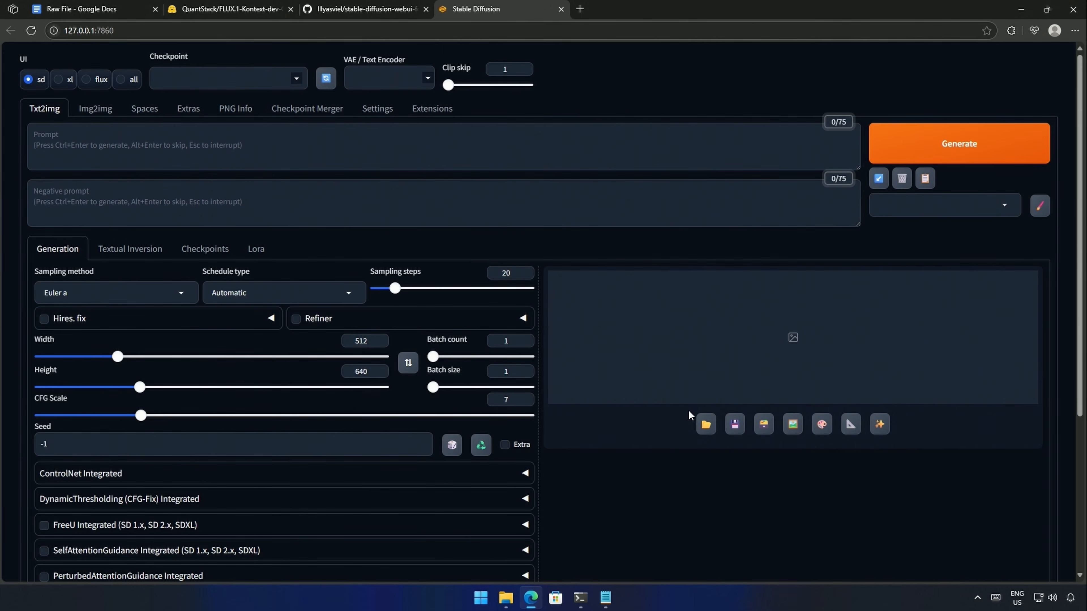
- Copy the forge2_flux_kontext repository link from its GitHub README
drag(585, 313, 812, 315)
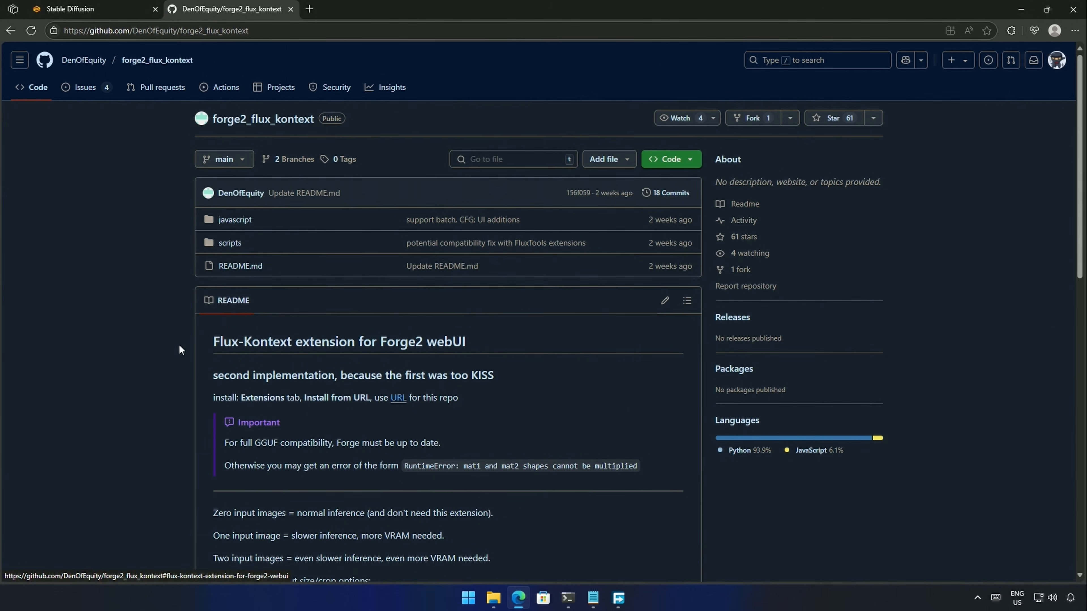
scroll(179, 345, down, 2)
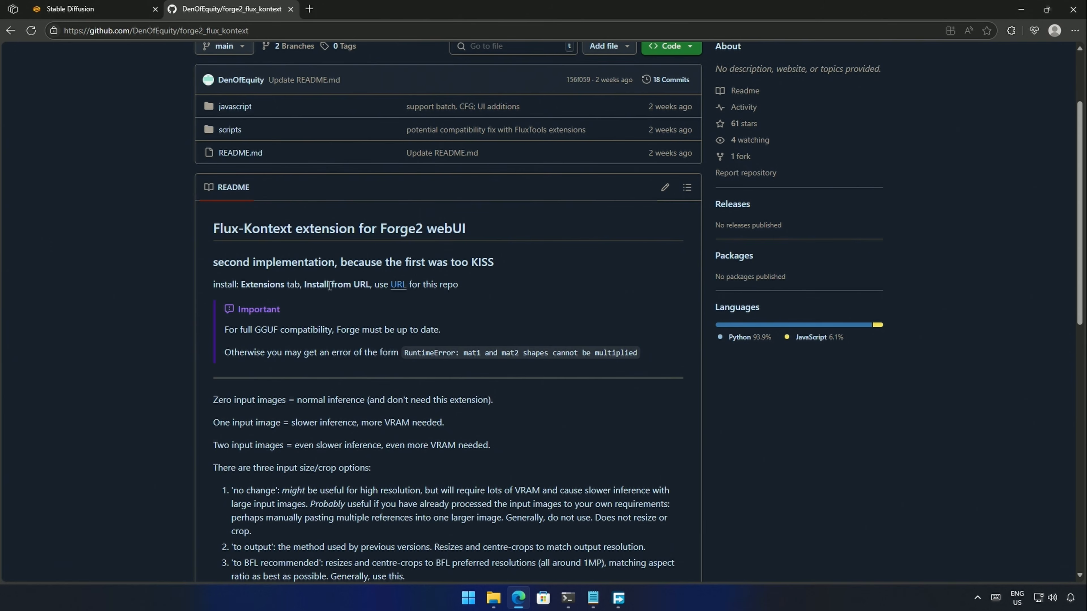
right_click(397, 285)
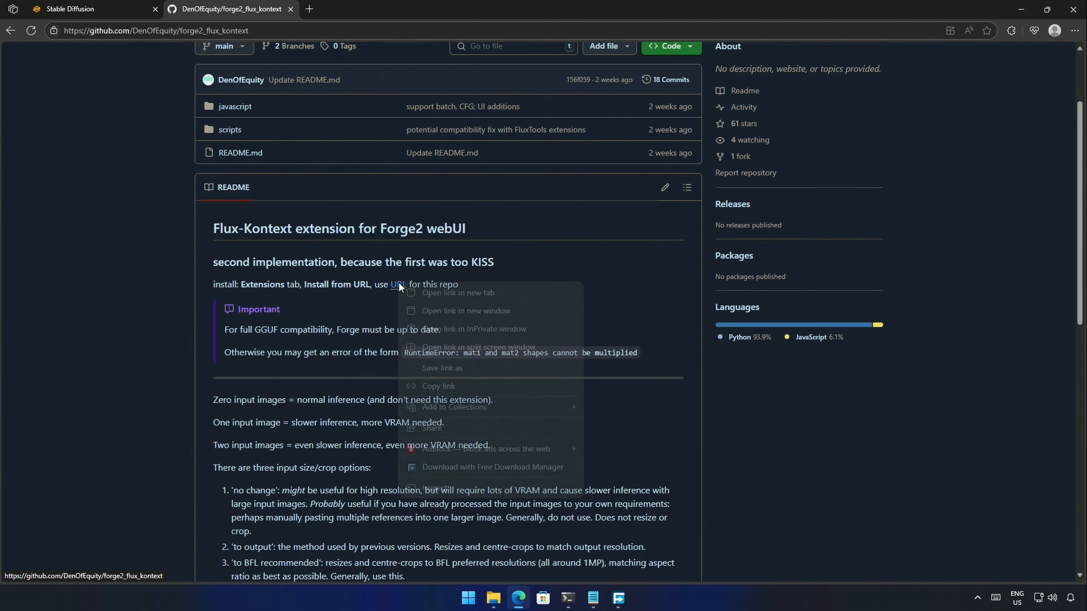
click(413, 384)
scroll(417, 318, up, 2)
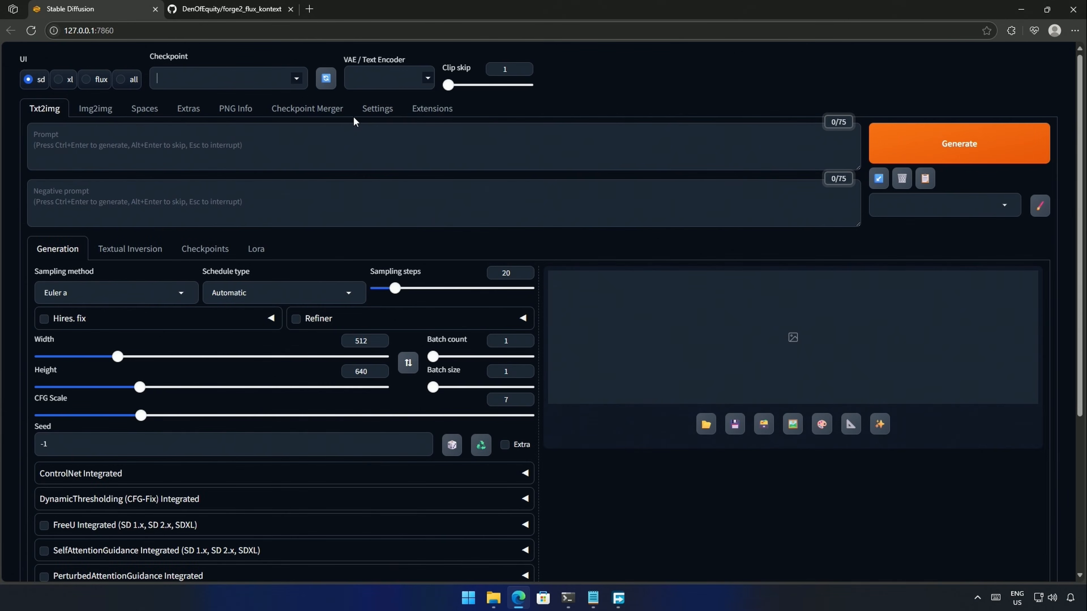
- Install forge2_flux_kontext from its pasted GitHub URL and confirm it appears under Installed
click(411, 115)
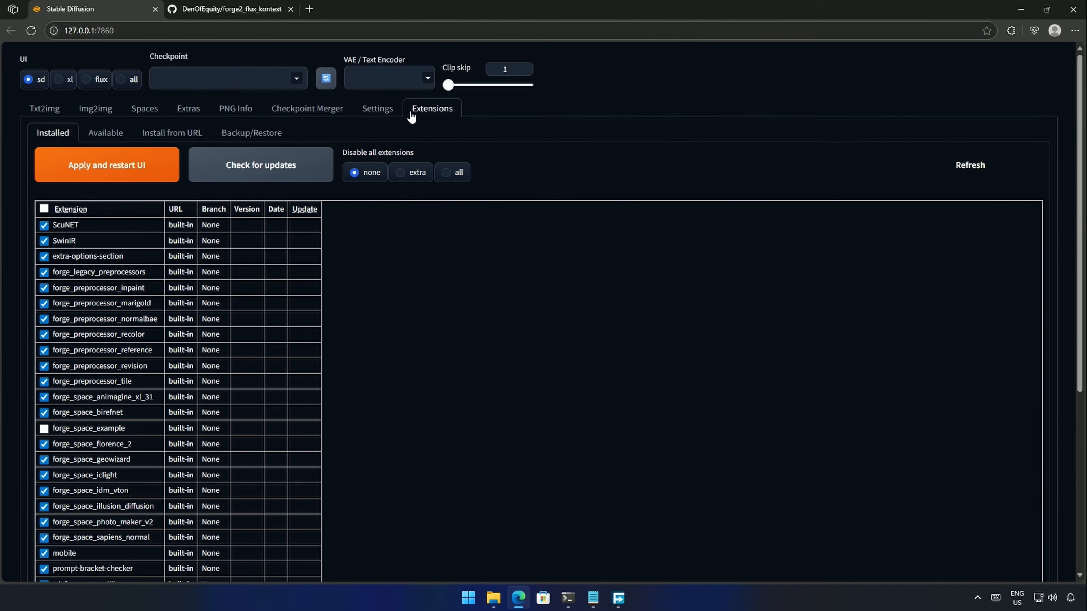
click(188, 135)
click(99, 172)
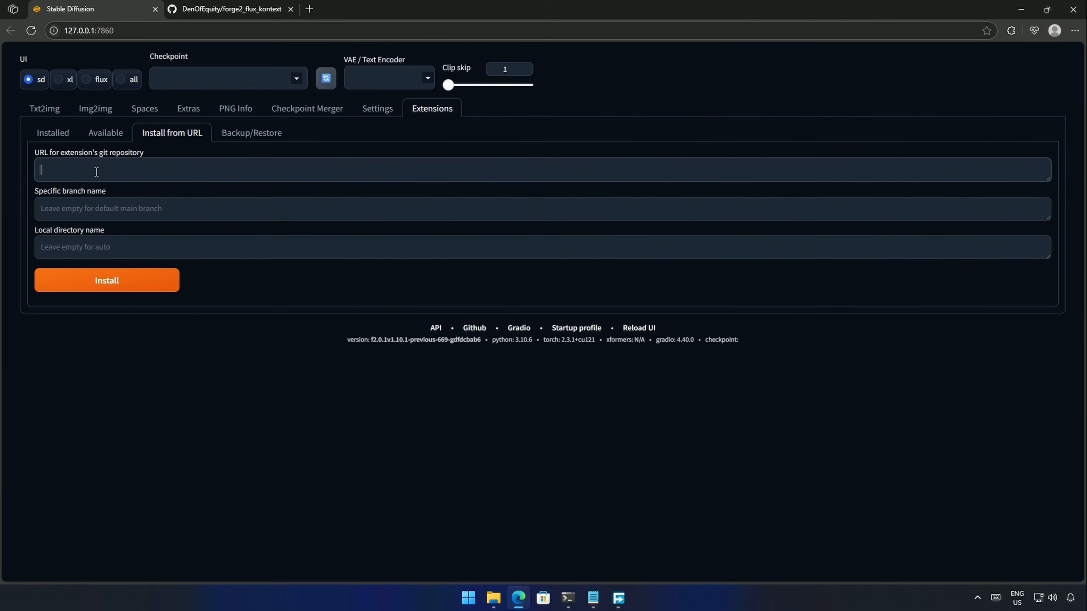
key(ctrl+v)
click(112, 283)
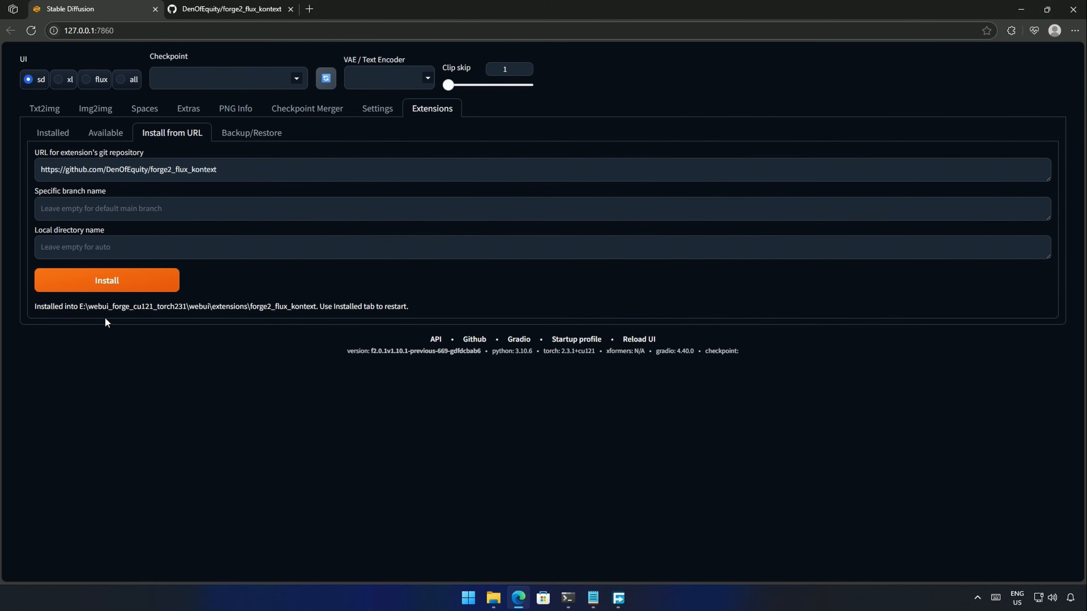
click(52, 134)
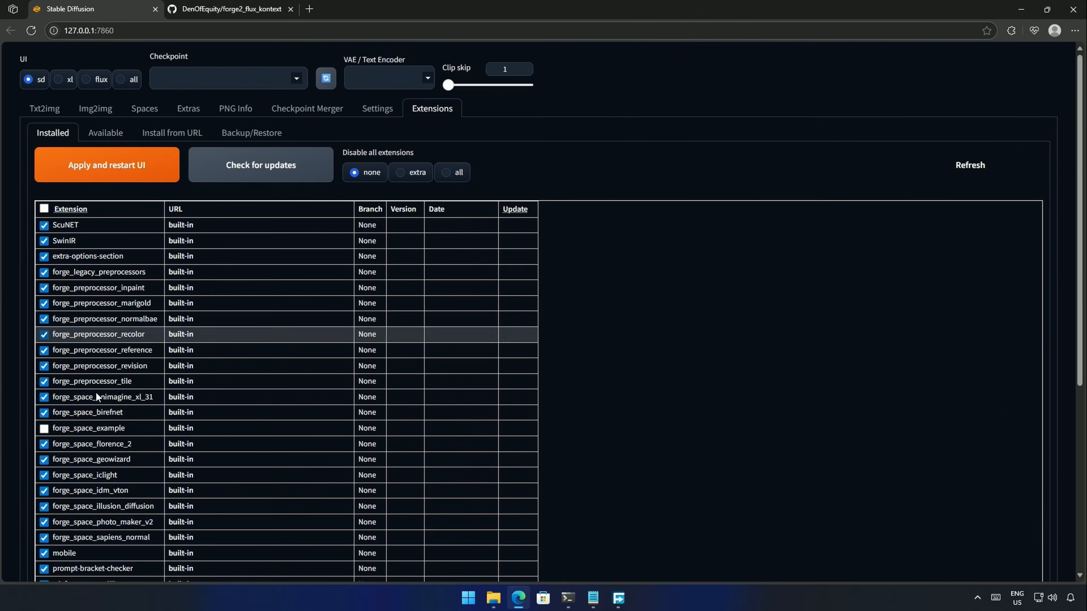
scroll(95, 392, down, 6)
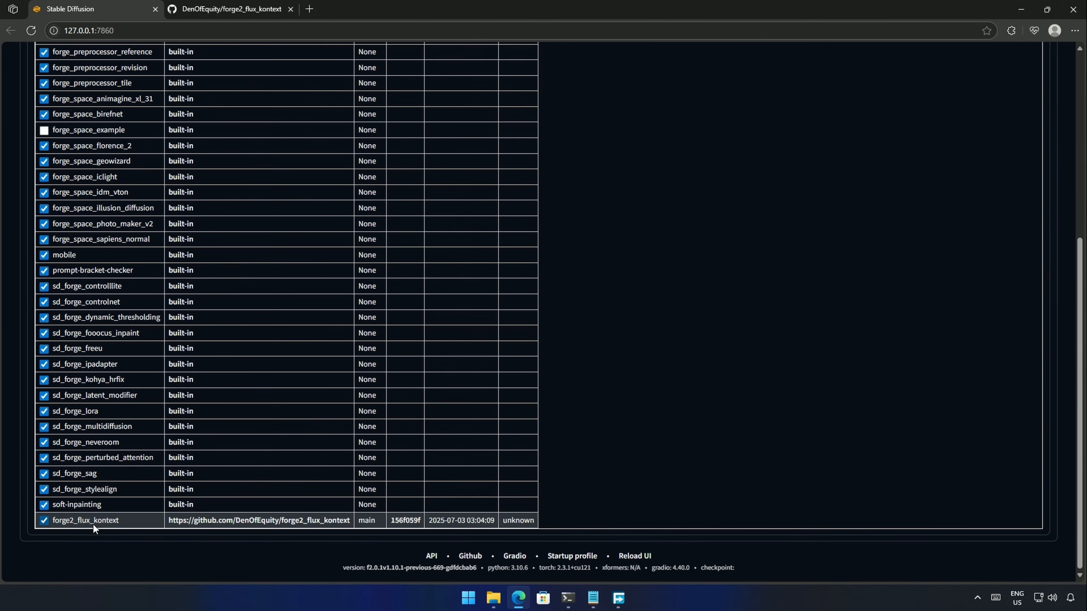
scroll(231, 525, up, 7)
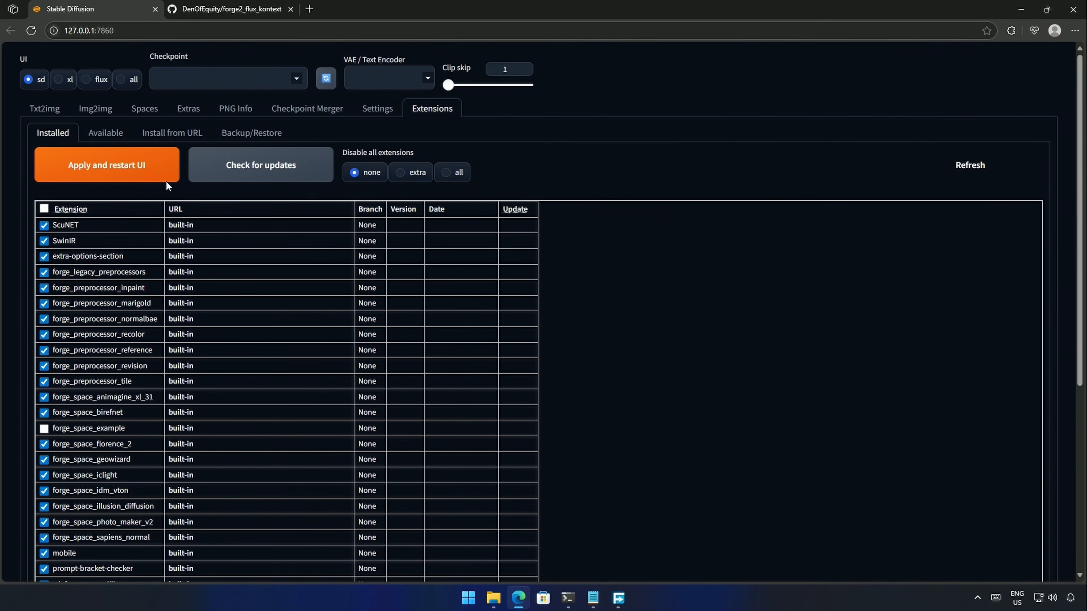
- Restart the UI, switch to the flux preset, and copy the Kontext GGUF link from the notes
click(128, 175)
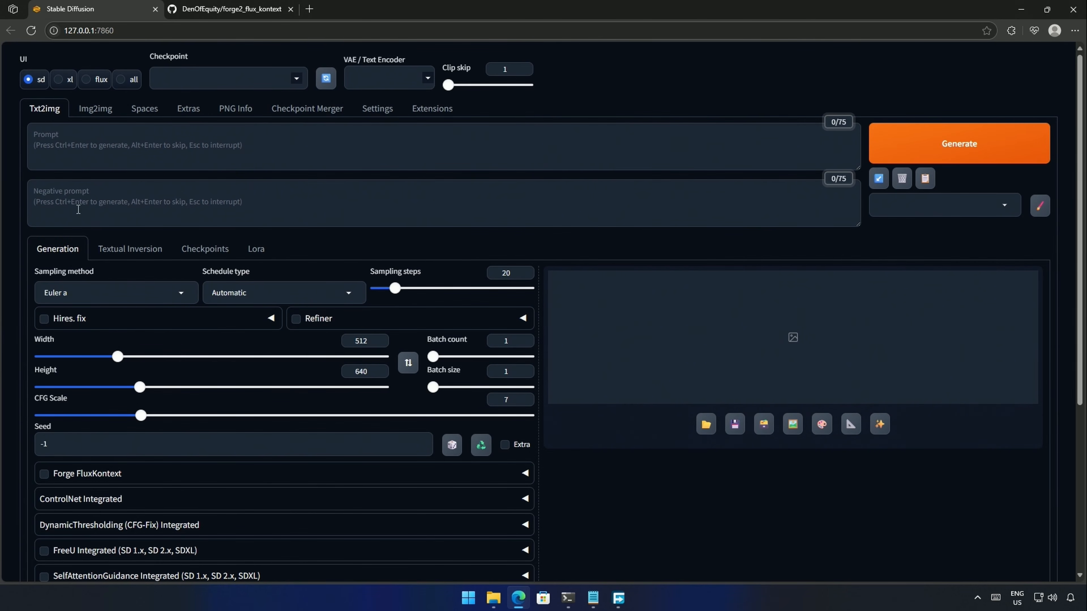
click(87, 80)
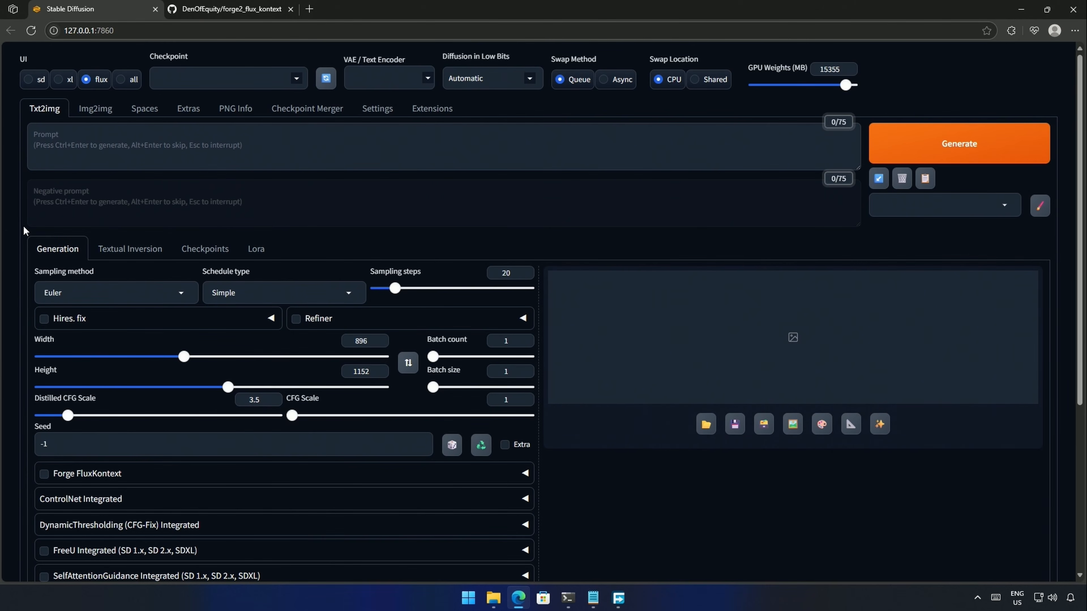
key(alt+Tab)
drag(585, 333, 828, 345)
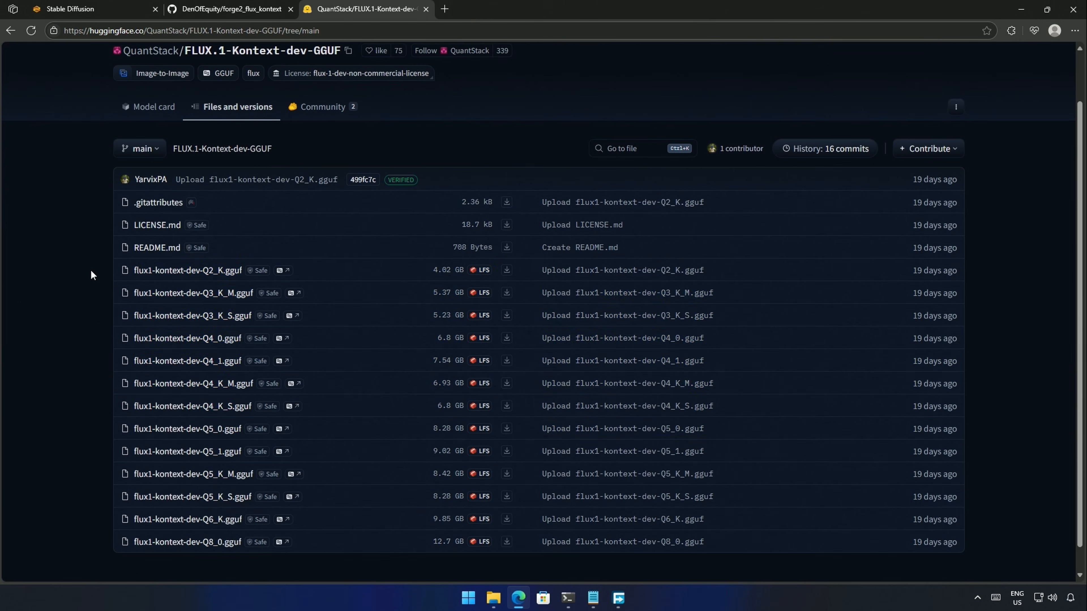
- Start downloading flux1-kontext-dev-Q3_K_M.gguf from the GGUF file list
drag(90, 270, 530, 562)
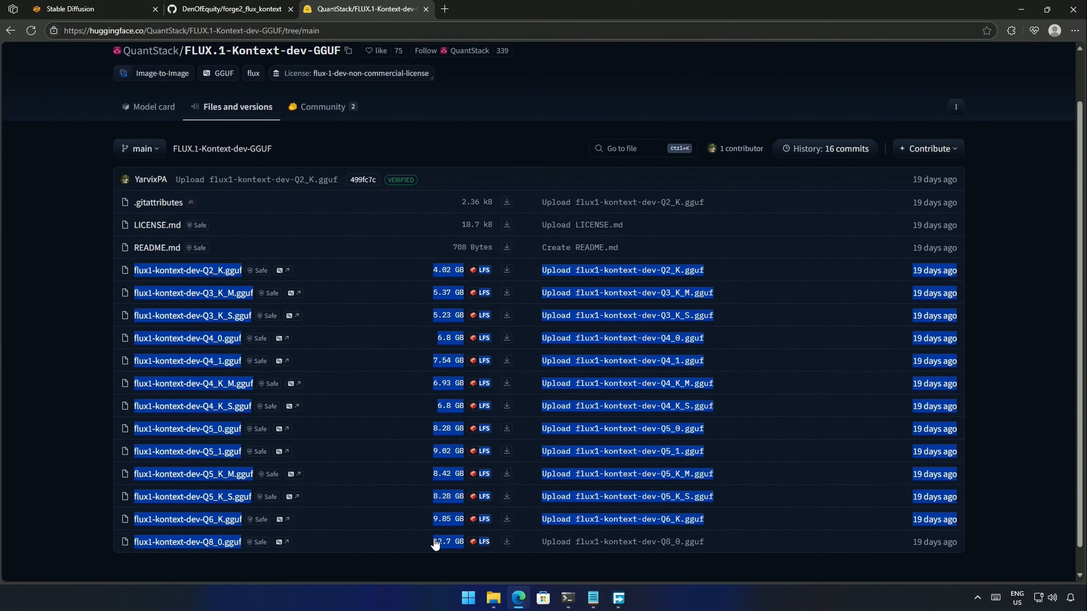
click(69, 272)
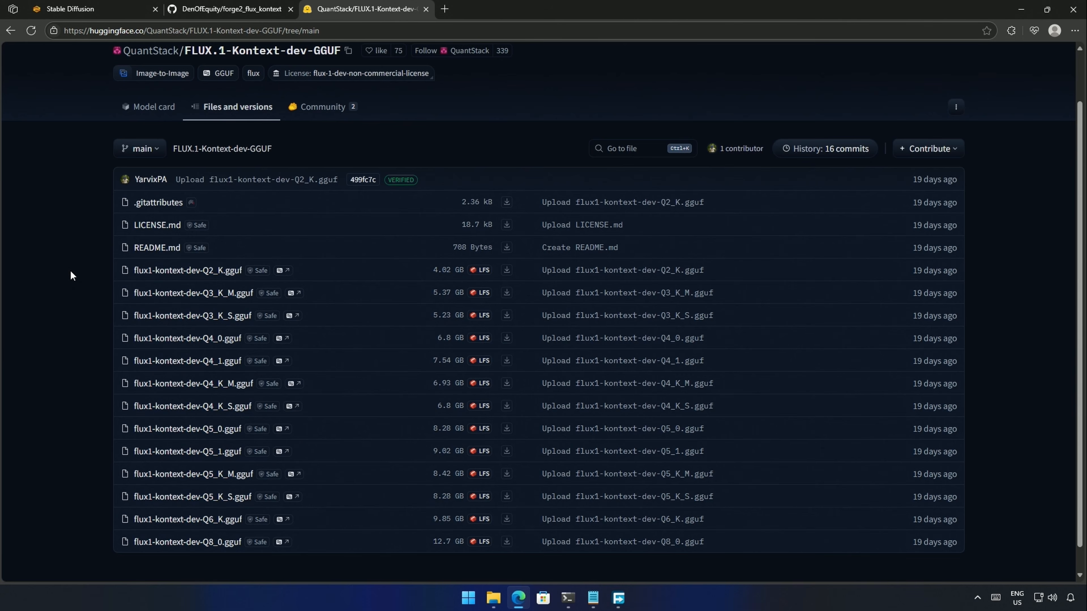
click(506, 295)
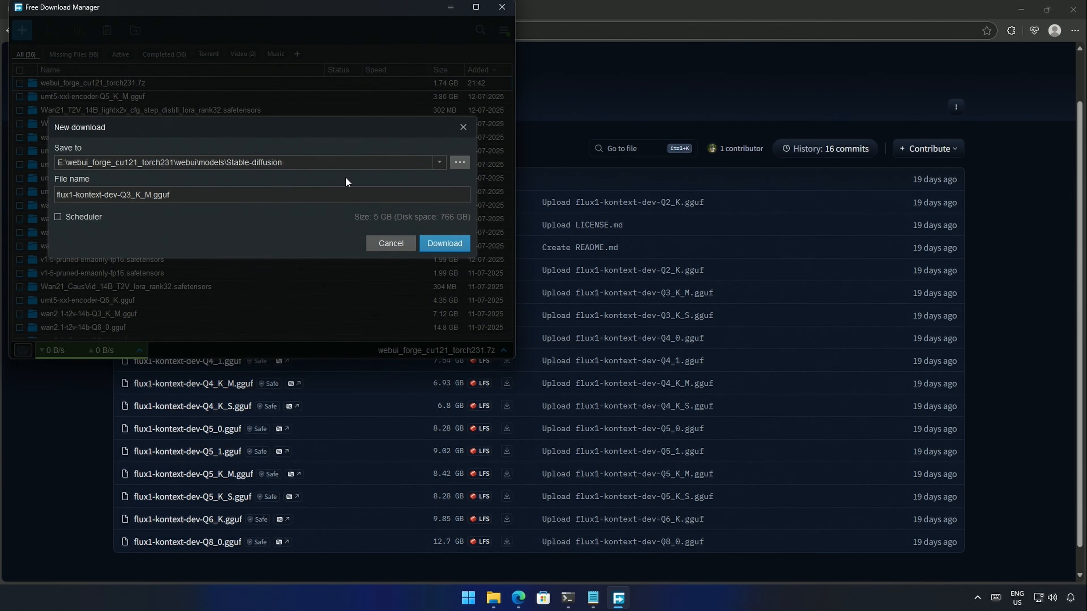
- Save the Q3_K_M download into a new Stable-diffusion\Kontext folder
click(458, 162)
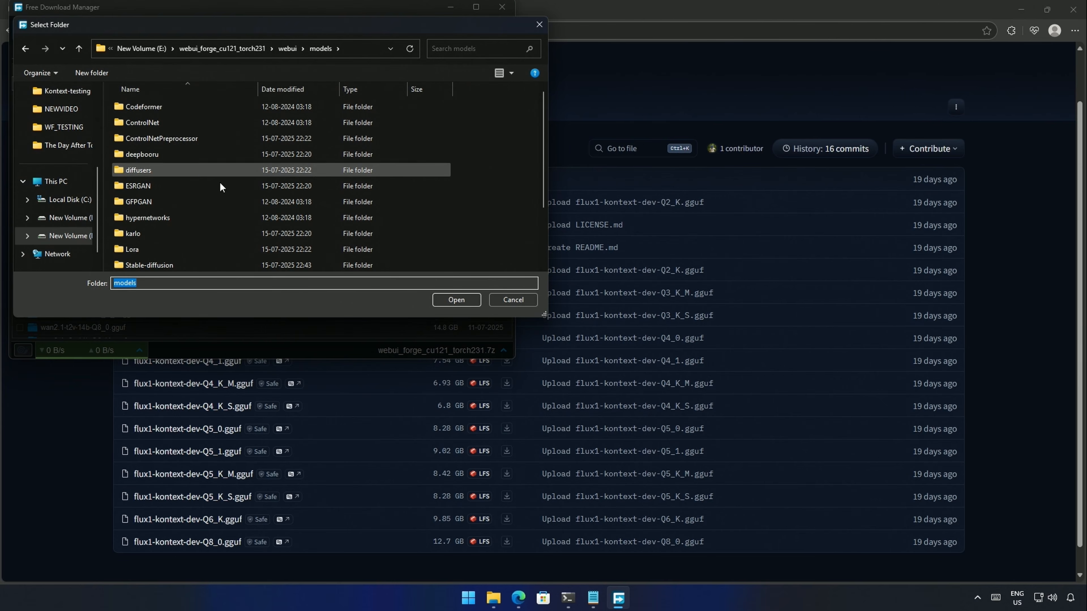
scroll(180, 229, down, 1)
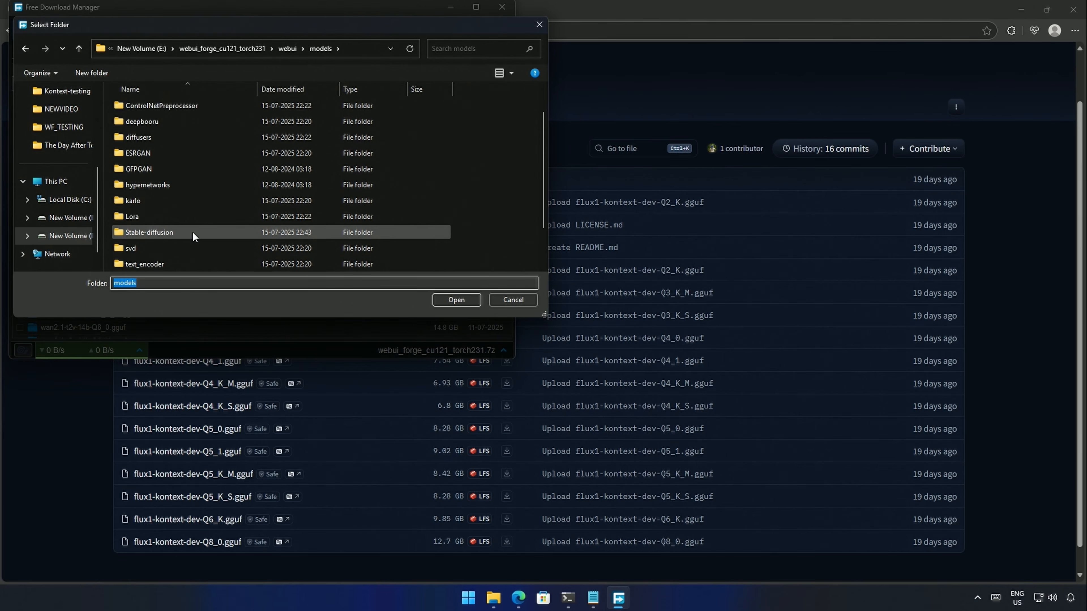
double_click(156, 233)
right_click(188, 166)
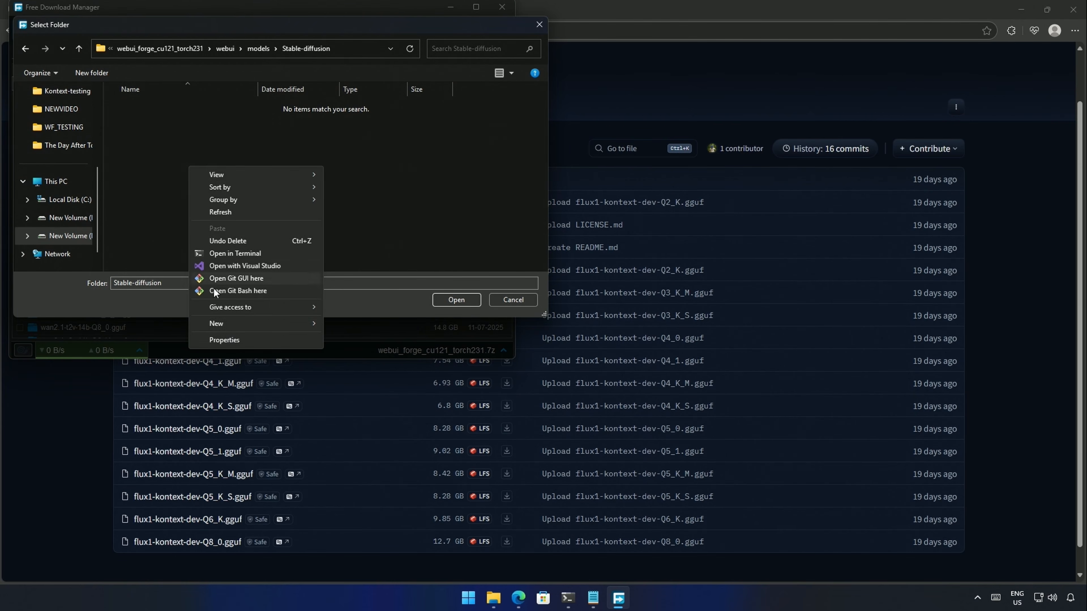
mouse_move(283, 323)
click(357, 325)
text(Kontext)
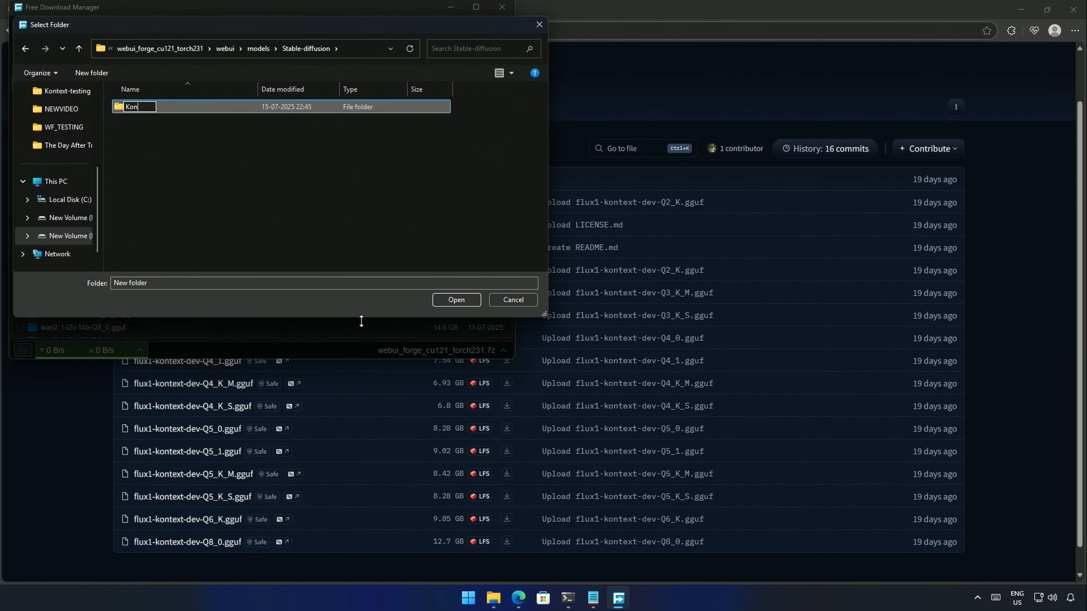
key(Return)
key(Return)
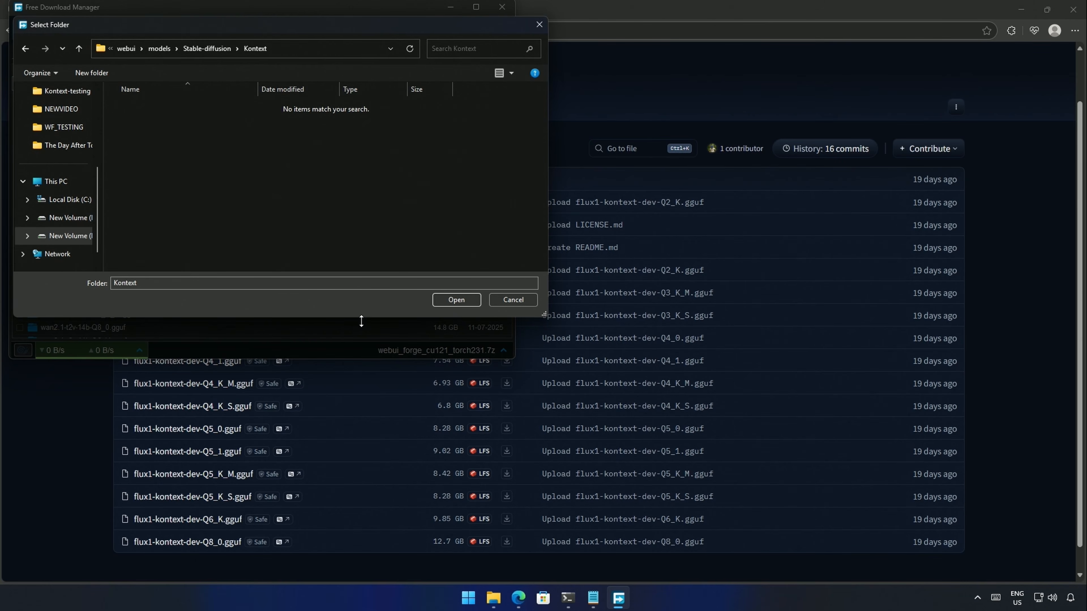
click(457, 300)
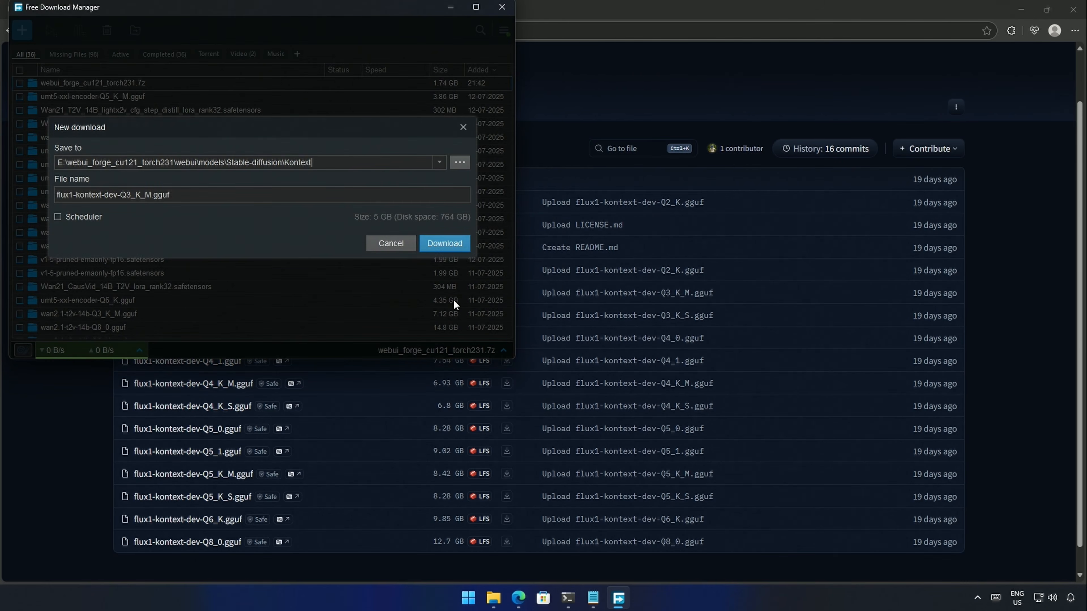
click(453, 243)
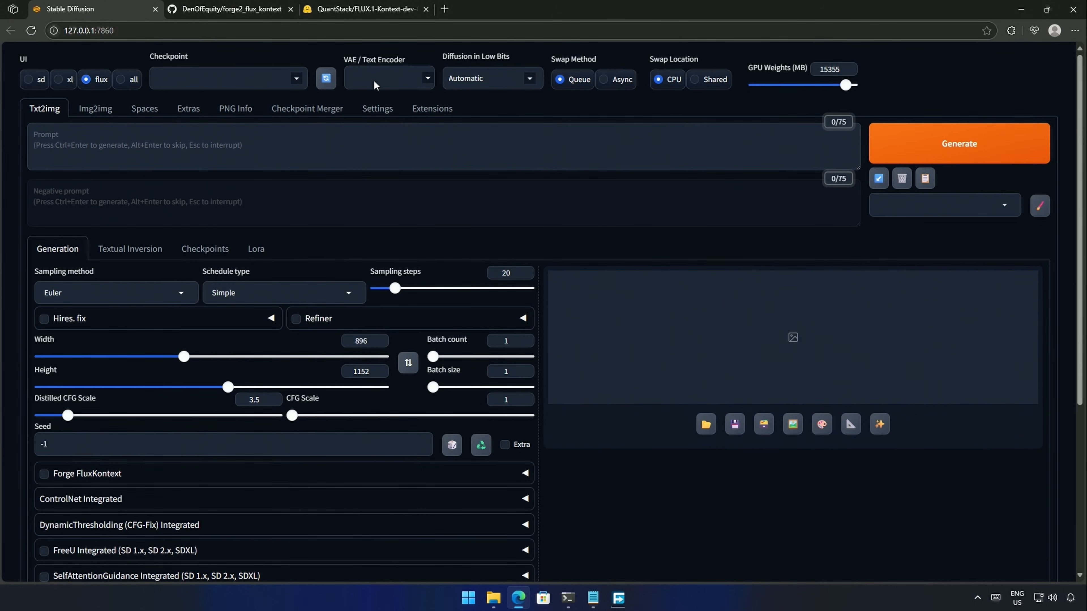
- Download flux1-kontext-dev_bnb-nf4.safetensors from the Kontext BNB link into the Kontext folder
key(alt+Tab)
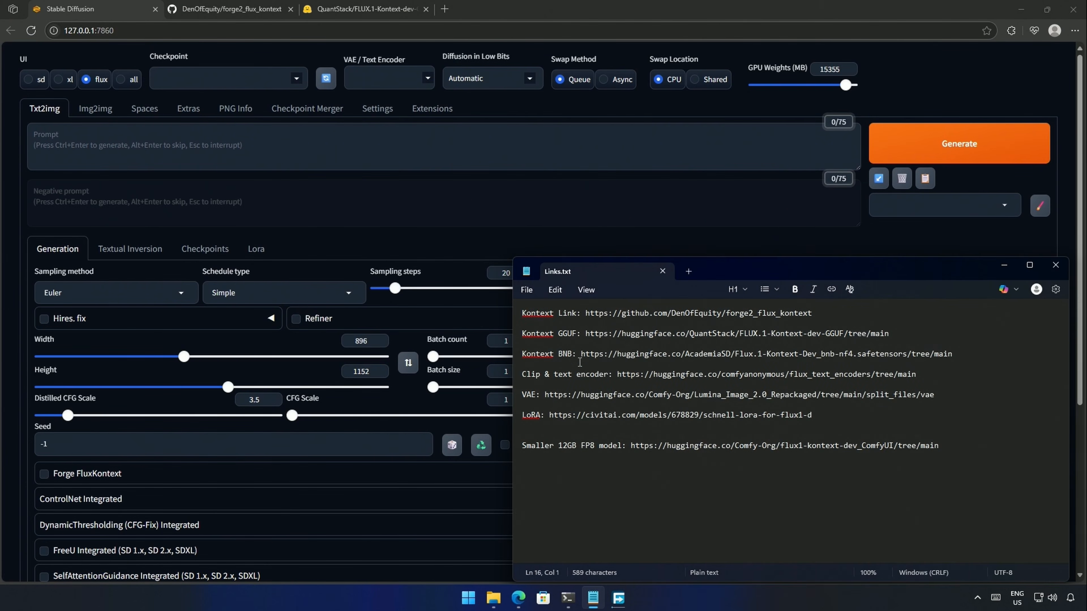
drag(581, 353, 958, 349)
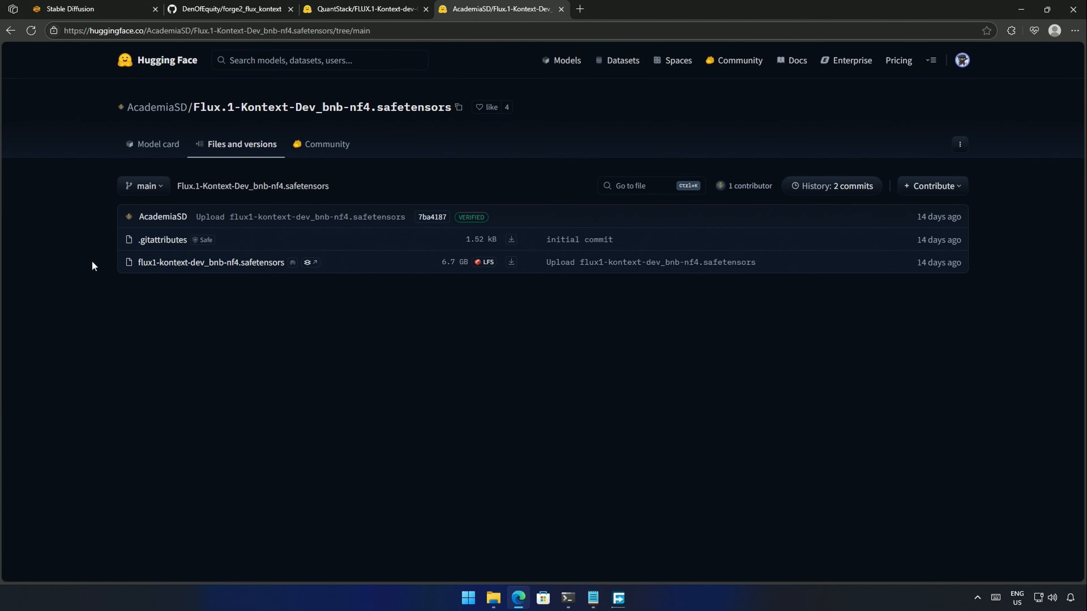
drag(92, 262, 366, 273)
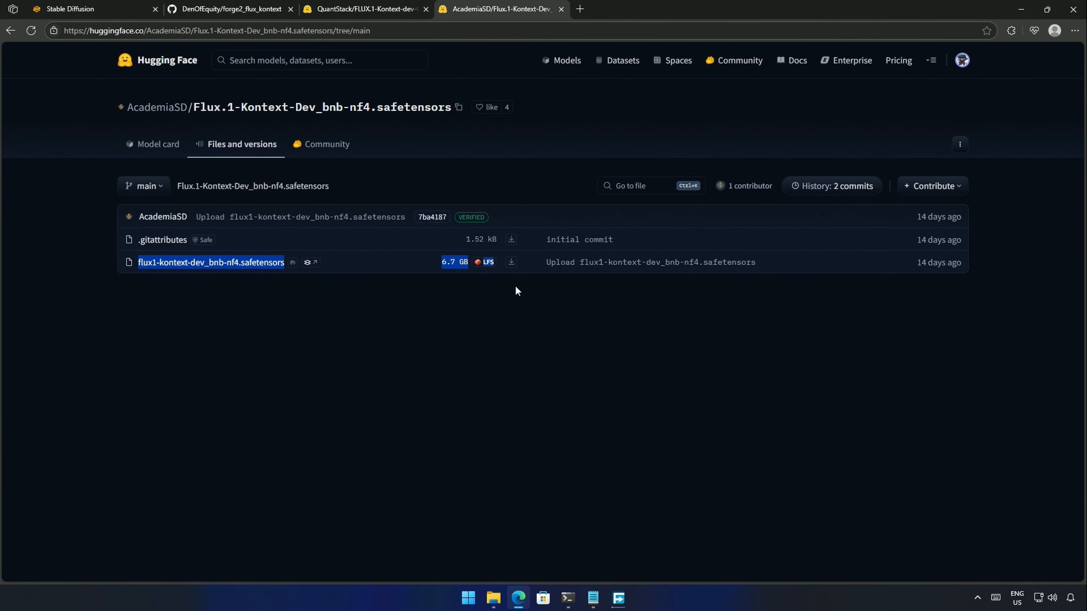
click(475, 305)
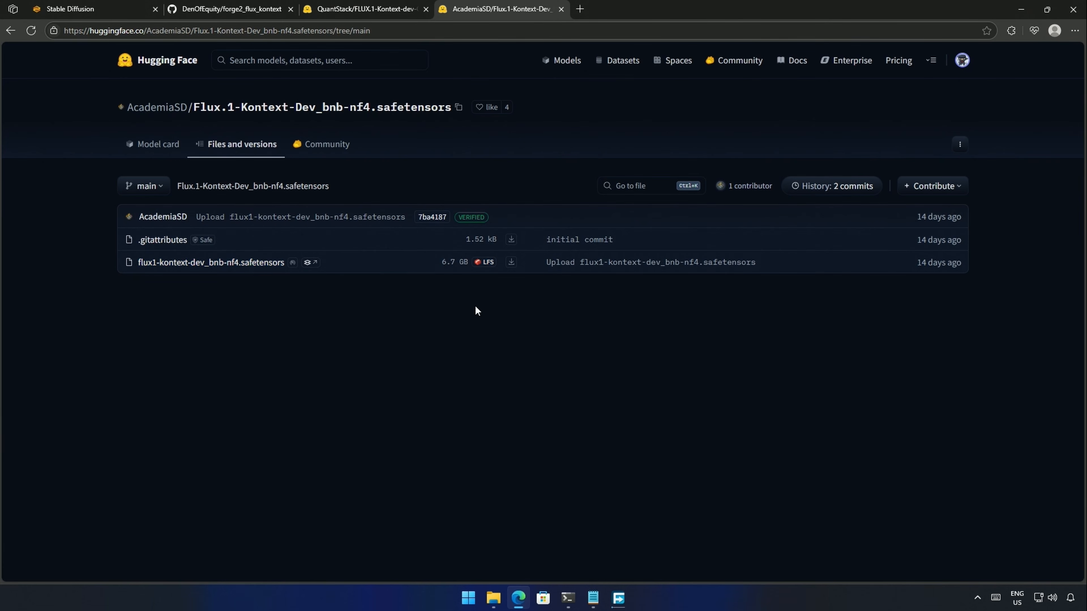
click(511, 263)
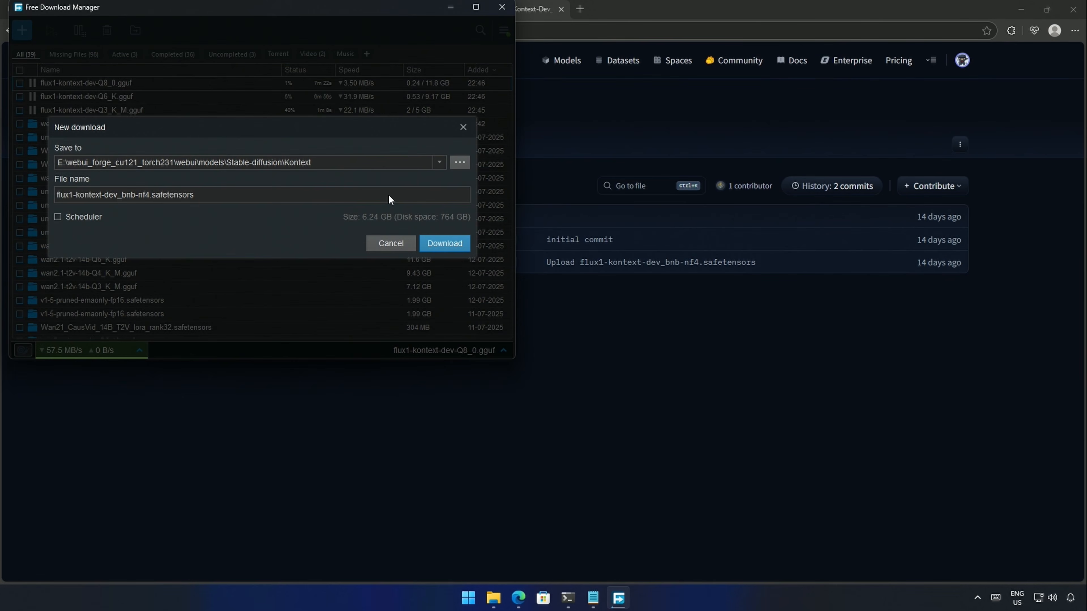
click(445, 243)
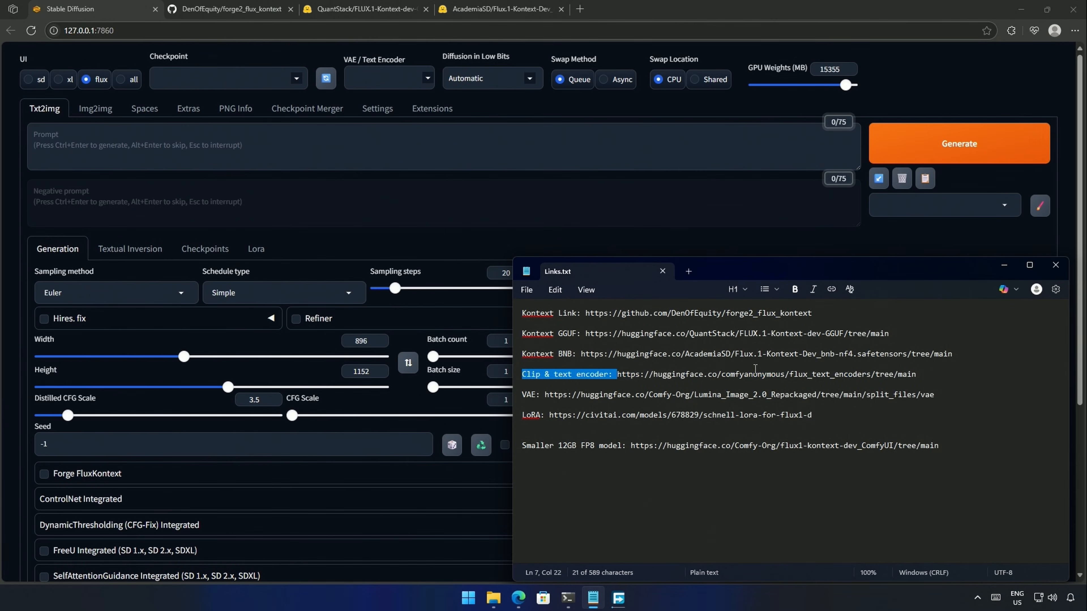
- Open the flux_text_encoders page and start downloading clip_l.safetensors
drag(618, 374, 913, 374)
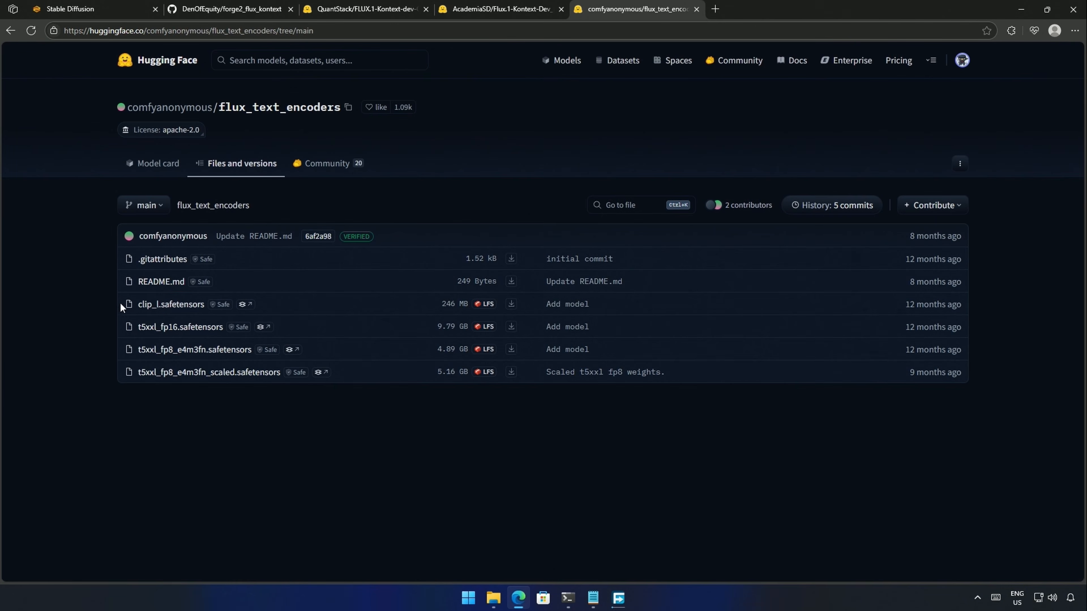
drag(121, 303, 294, 309)
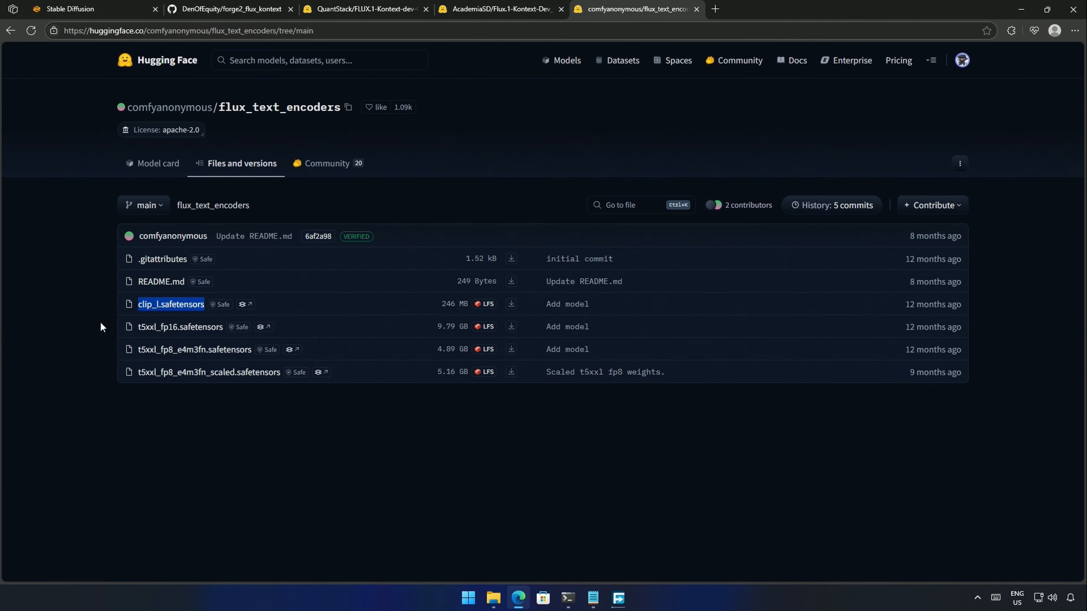
drag(99, 334, 516, 394)
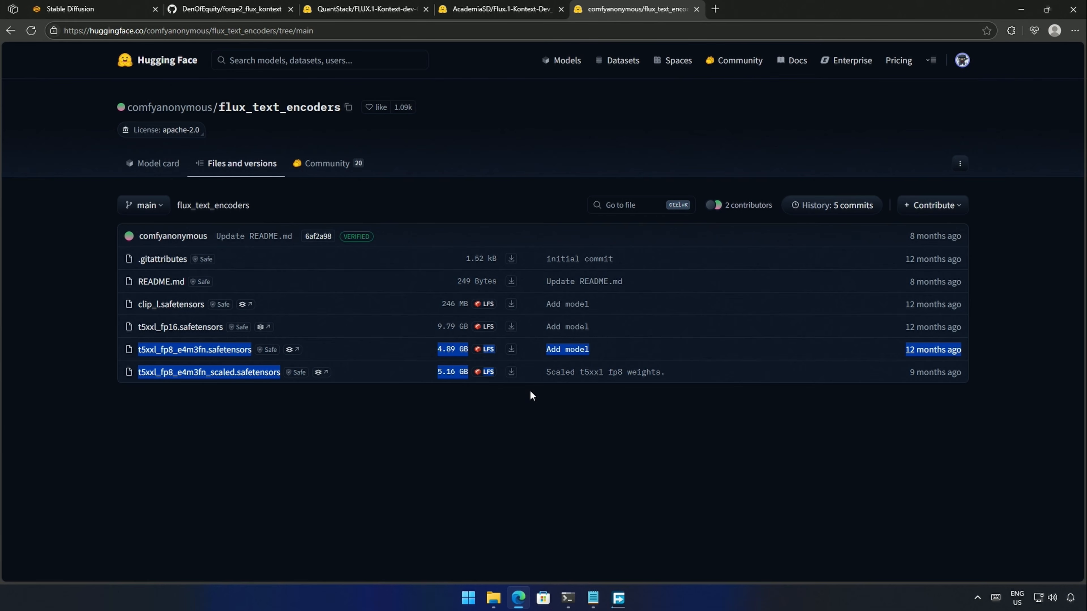
click(478, 407)
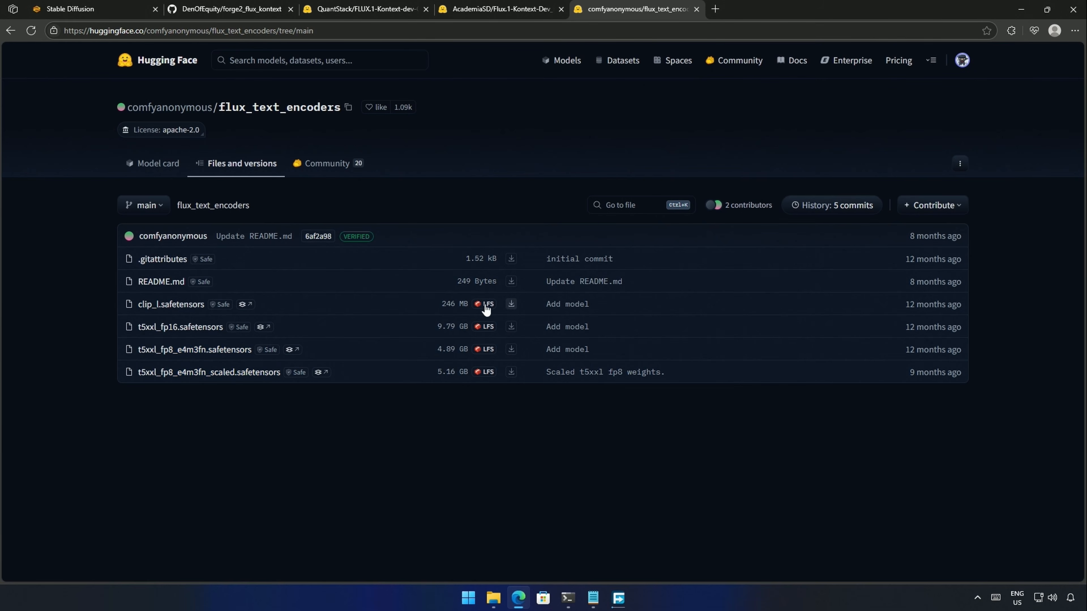
click(510, 304)
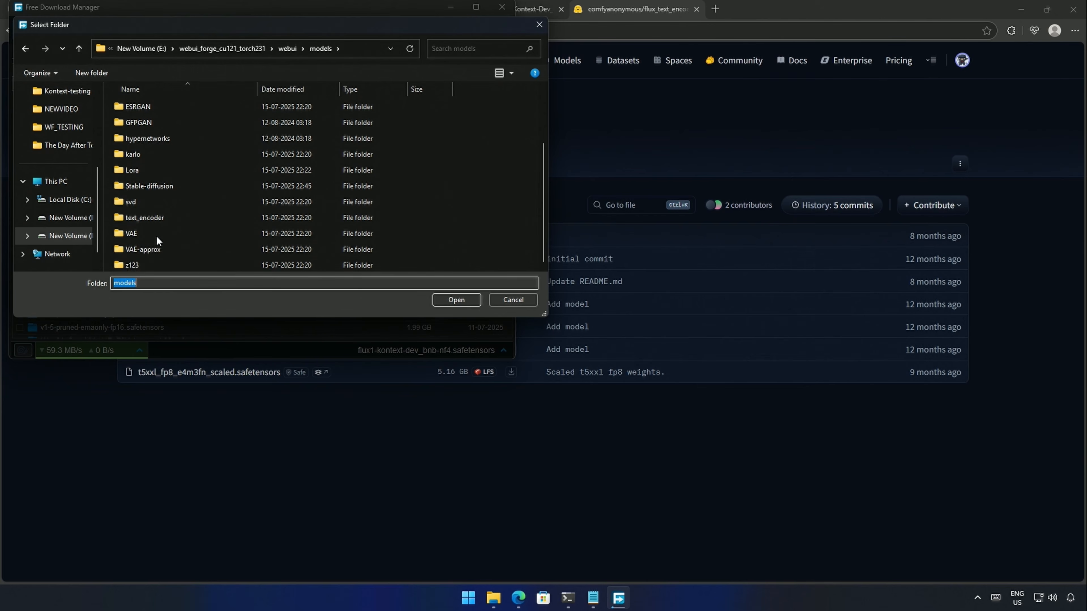
- Save clip_l into a new text_encoder\Kontext folder and queue t5xxl_fp8_e4m3fn as well
double_click(158, 217)
right_click(199, 190)
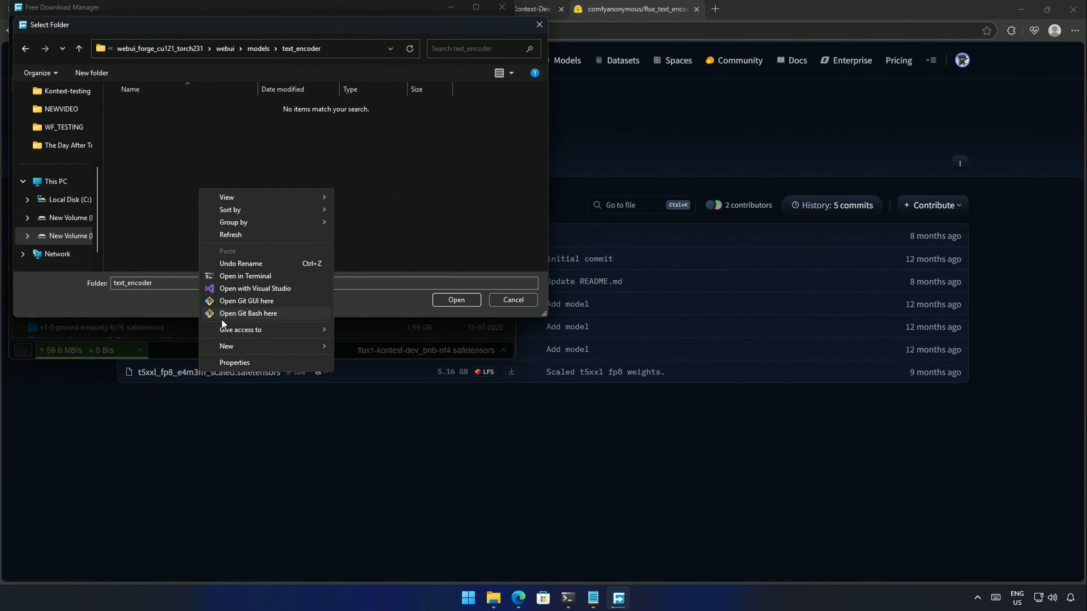
mouse_move(230, 345)
click(339, 352)
text(Kontext)
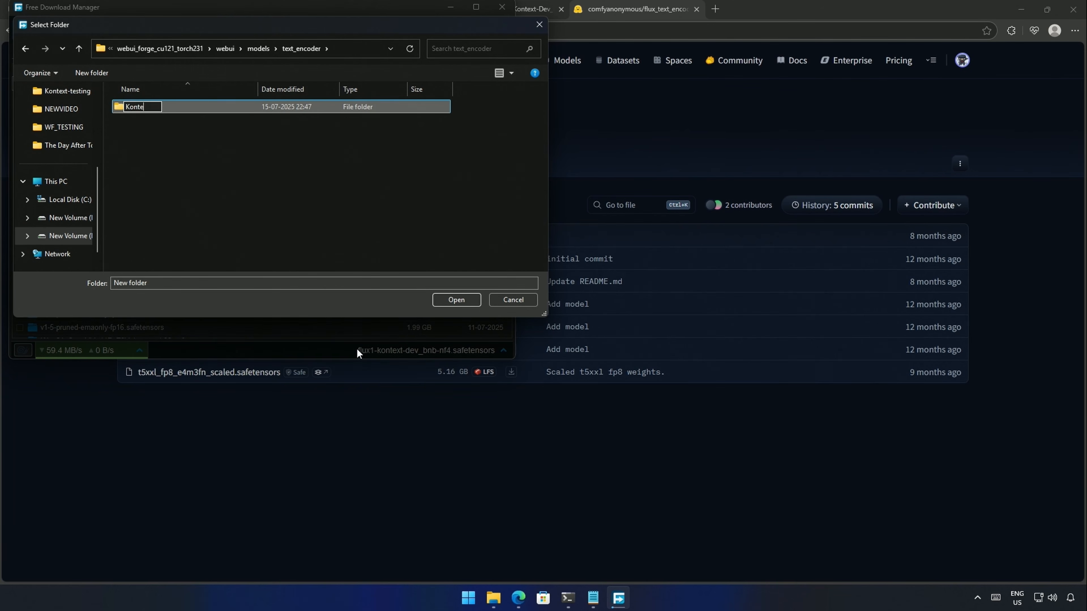
key(Return)
key(Return)
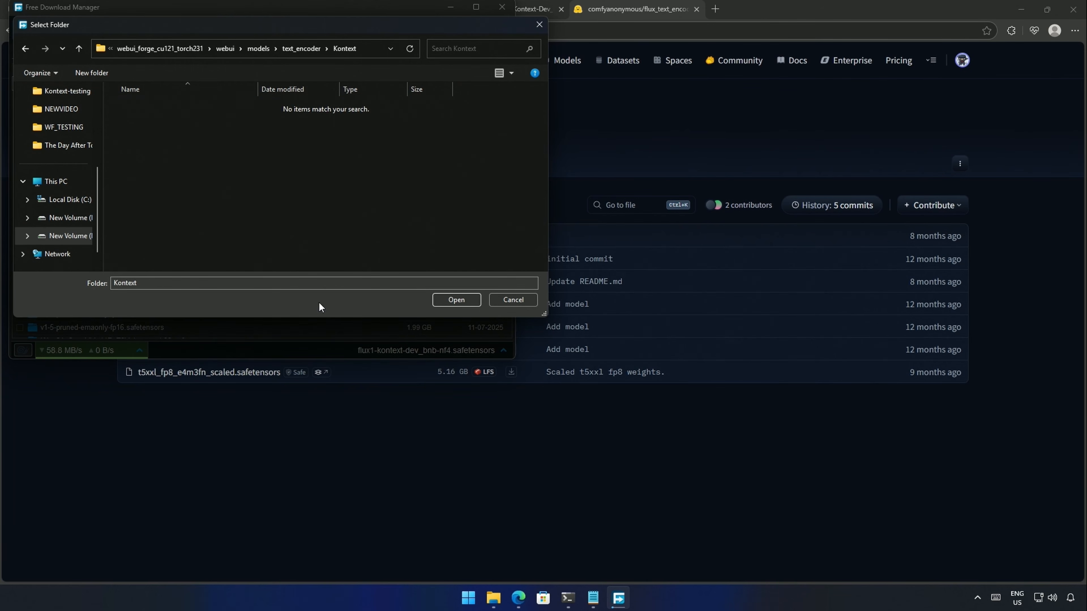
click(457, 300)
click(512, 350)
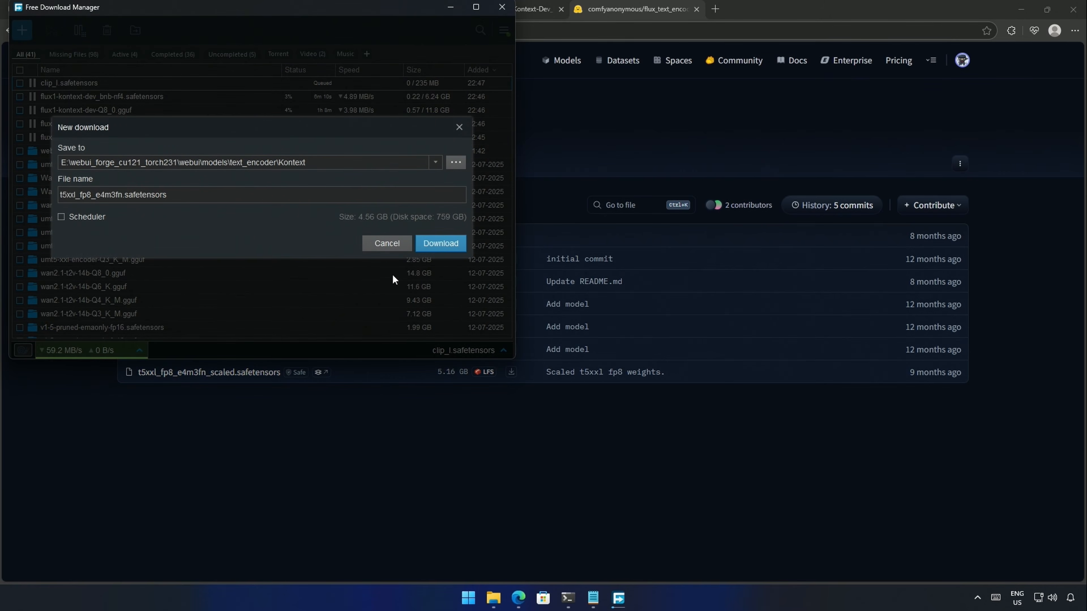
click(438, 244)
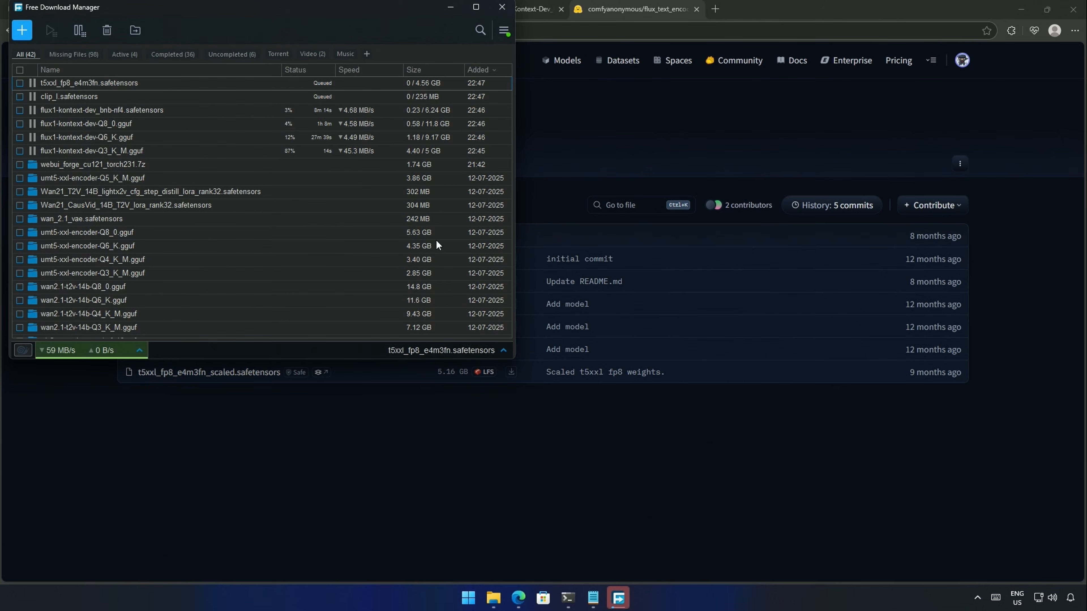
drag(545, 394, 936, 395)
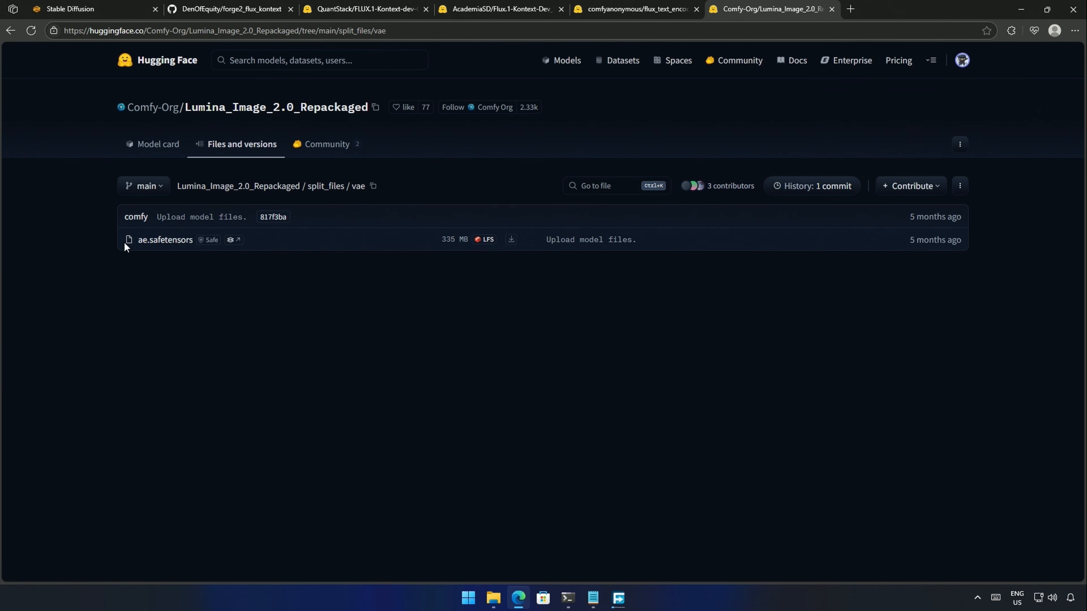
- Download the 335 MB ae.safetensors VAE into a new VAE\Kontext folder
click(512, 240)
click(454, 163)
double_click(189, 236)
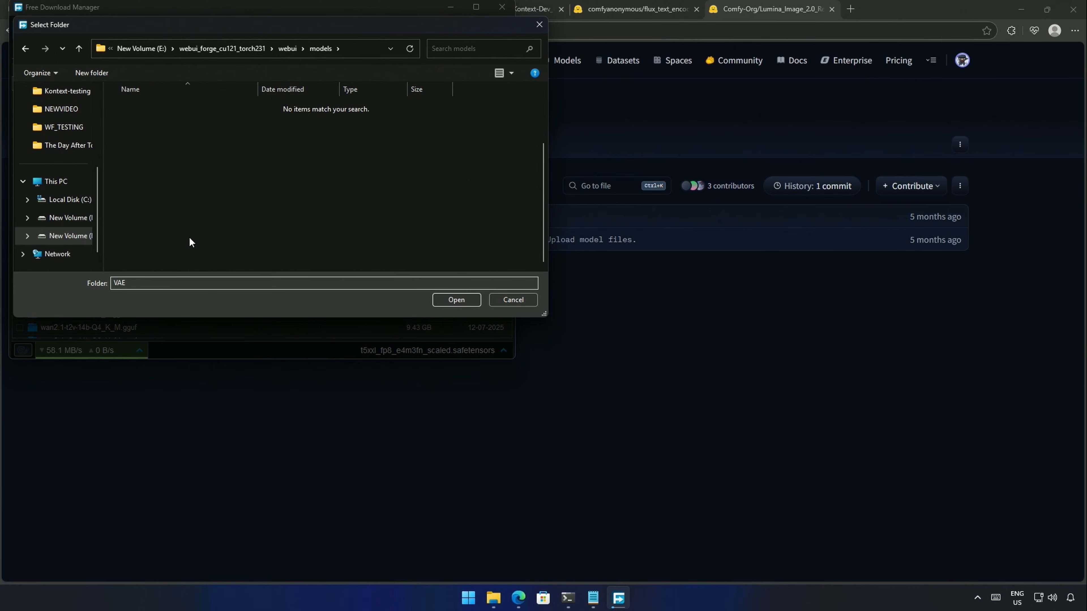
right_click(179, 177)
mouse_move(278, 334)
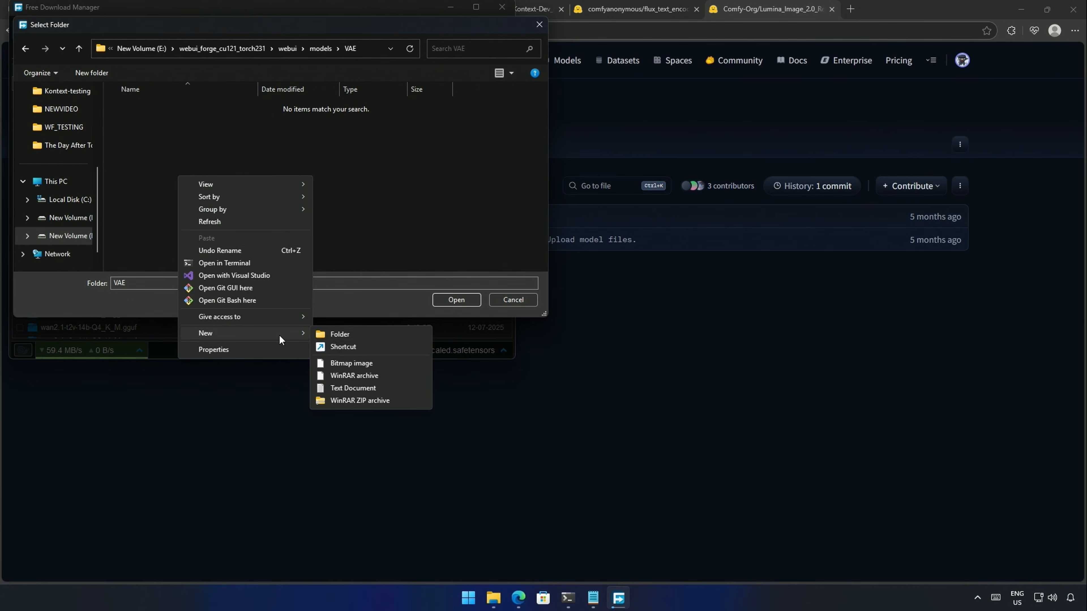
click(371, 333)
text(Kontext)
key(Return)
key(Return)
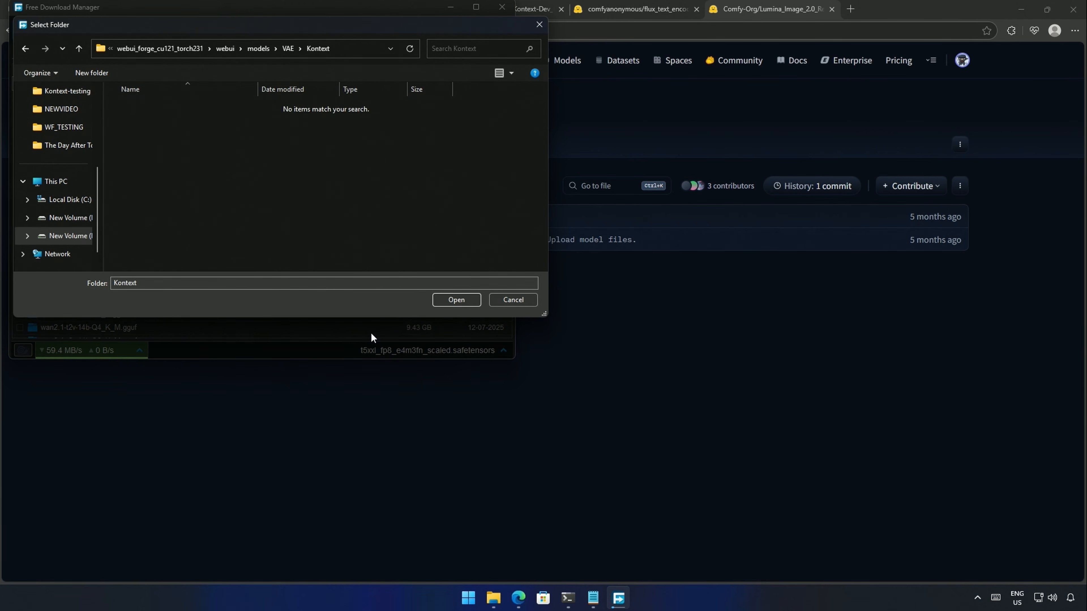
click(463, 300)
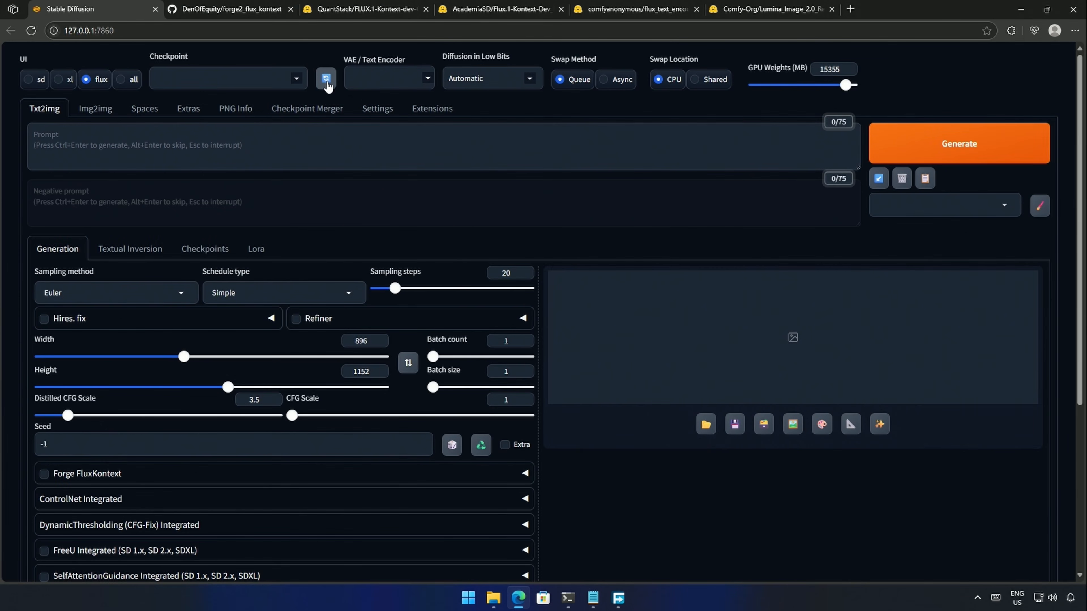
- Load the bnb-nf4 Kontext checkpoint with ae, clip_l and t5xxl_fp8_e4m3fn as VAE and text encoders
click(298, 86)
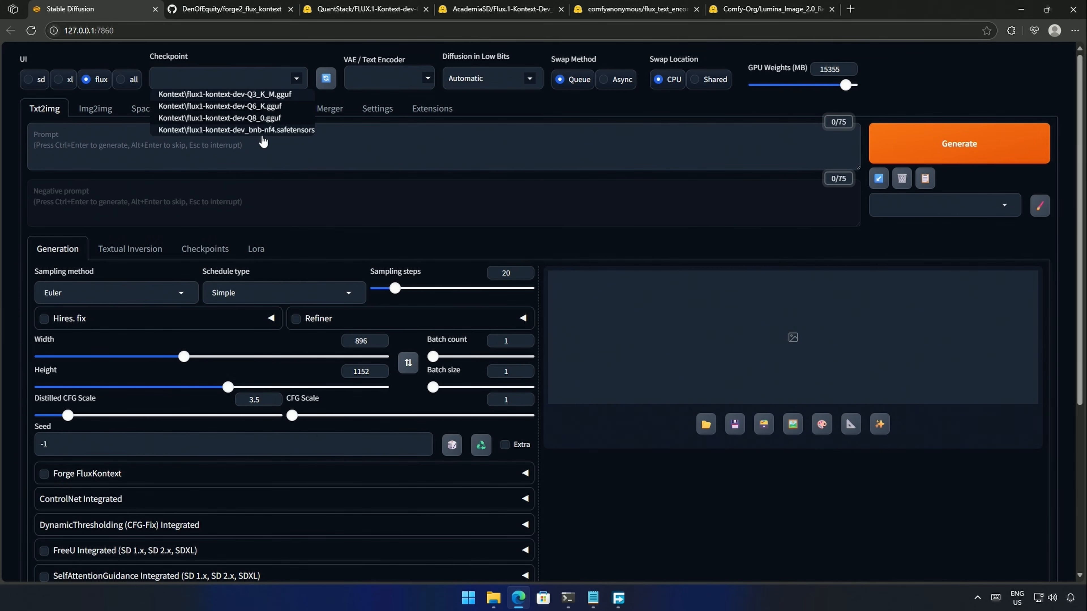
click(250, 130)
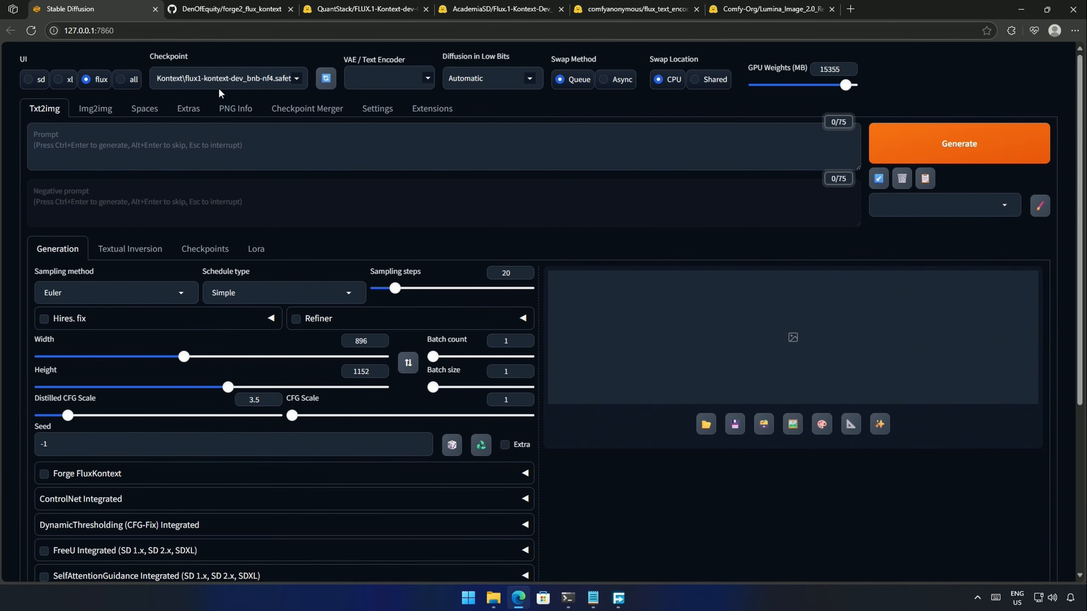
click(365, 84)
click(376, 95)
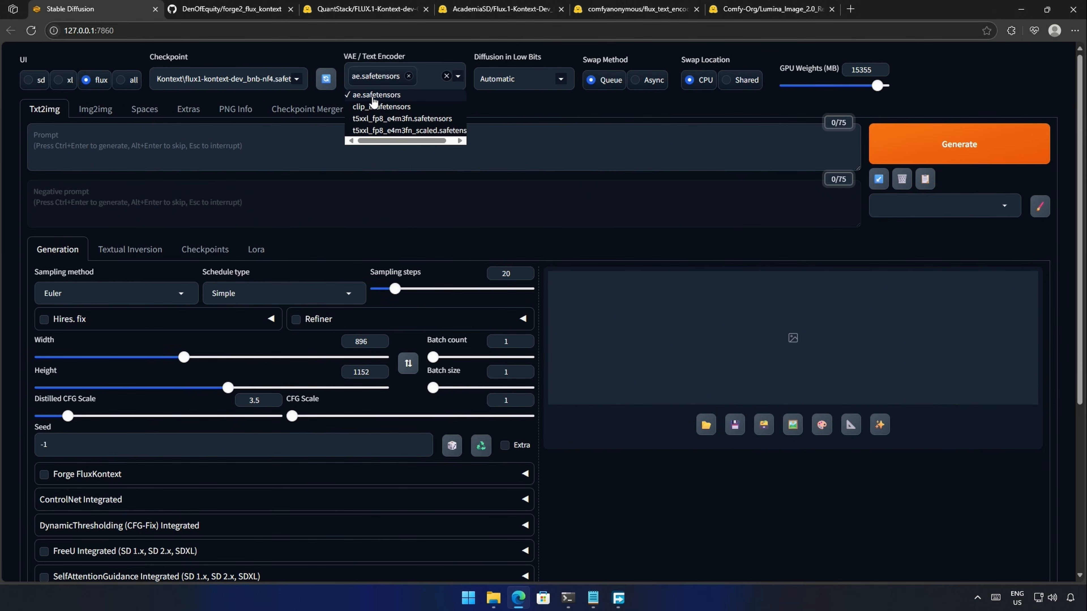
click(381, 108)
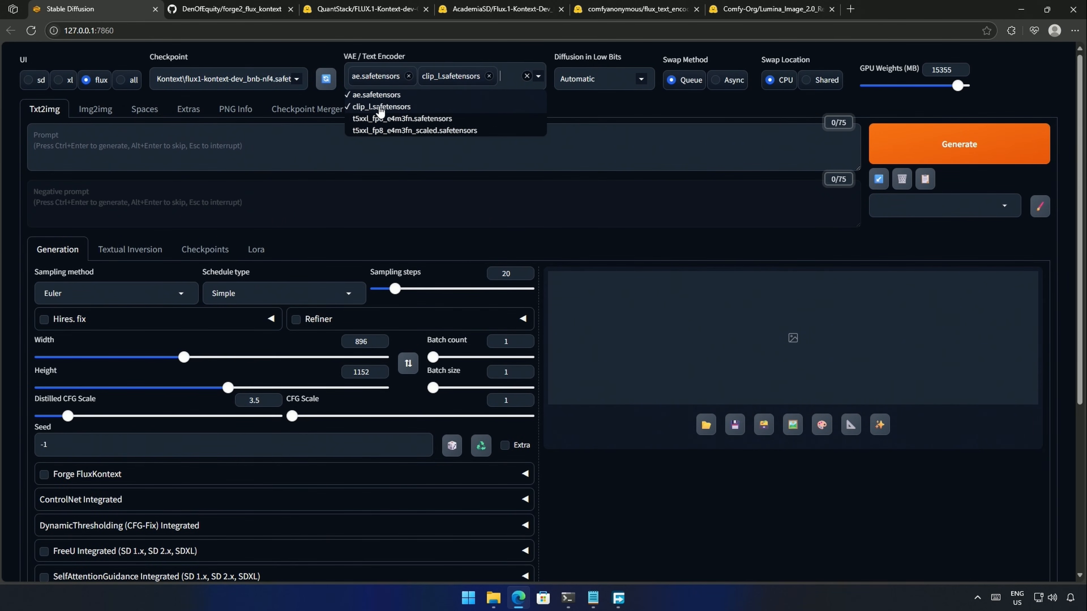
click(401, 119)
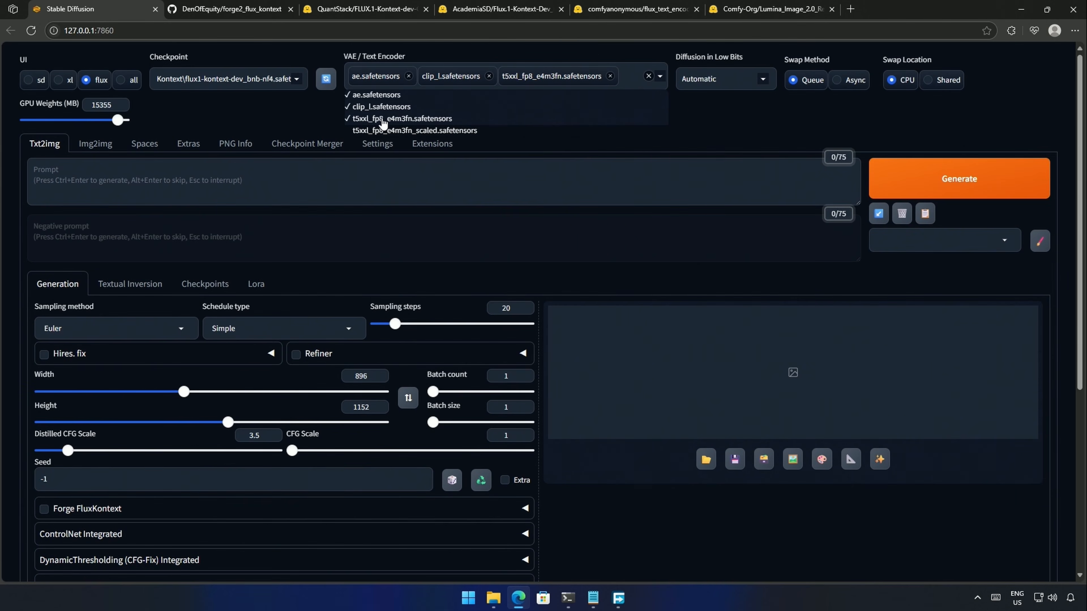
click(696, 108)
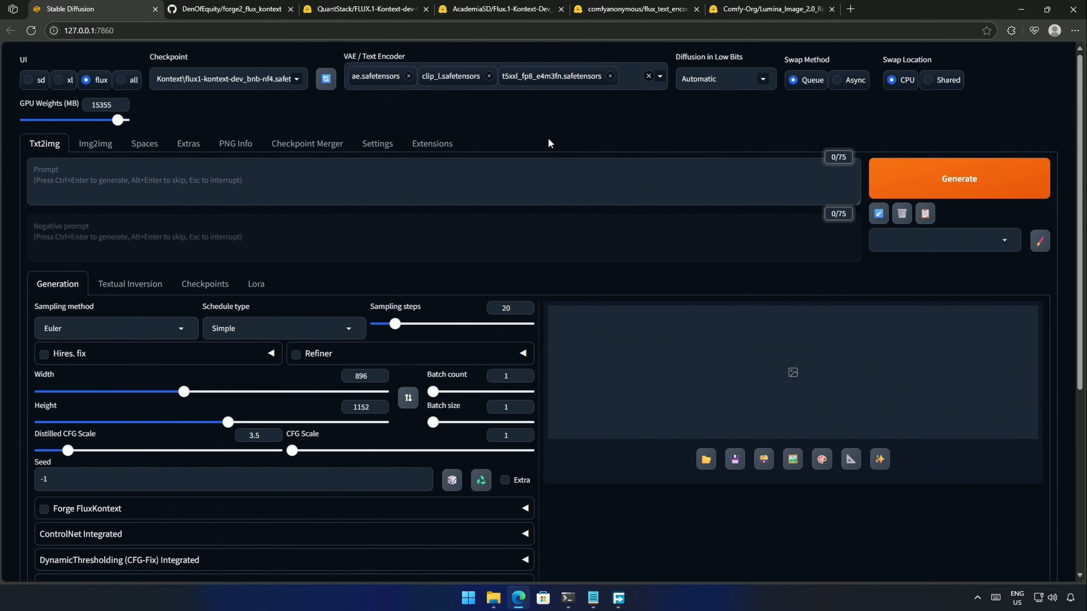
scroll(37, 309, down, 1)
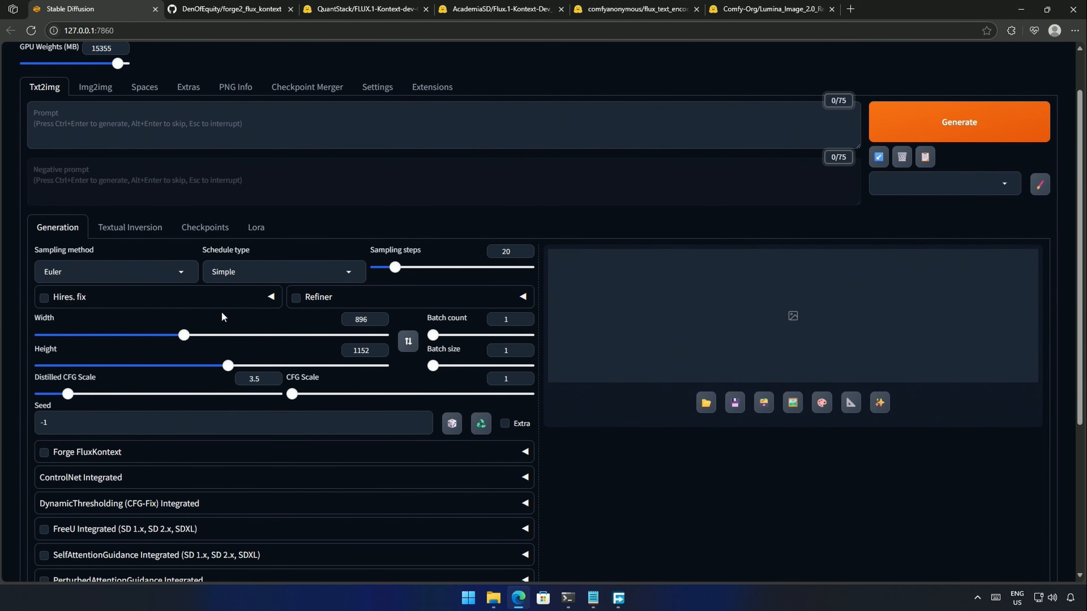
scroll(171, 163, up, 1)
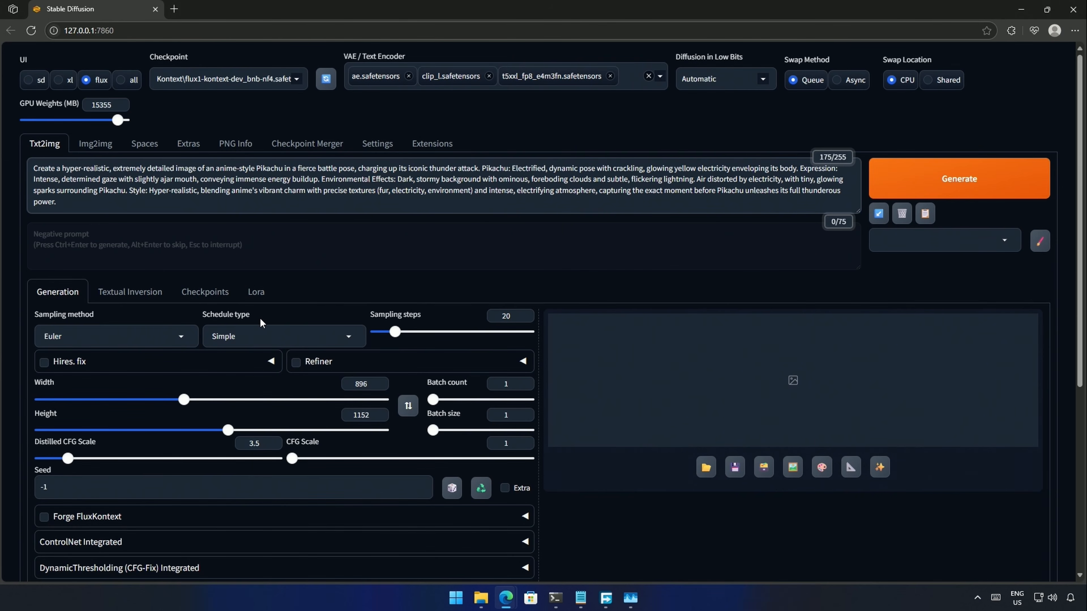
- Set sampling steps to 30, generate the electrified Pikachu, and view it enlarged
drag(396, 333, 407, 334)
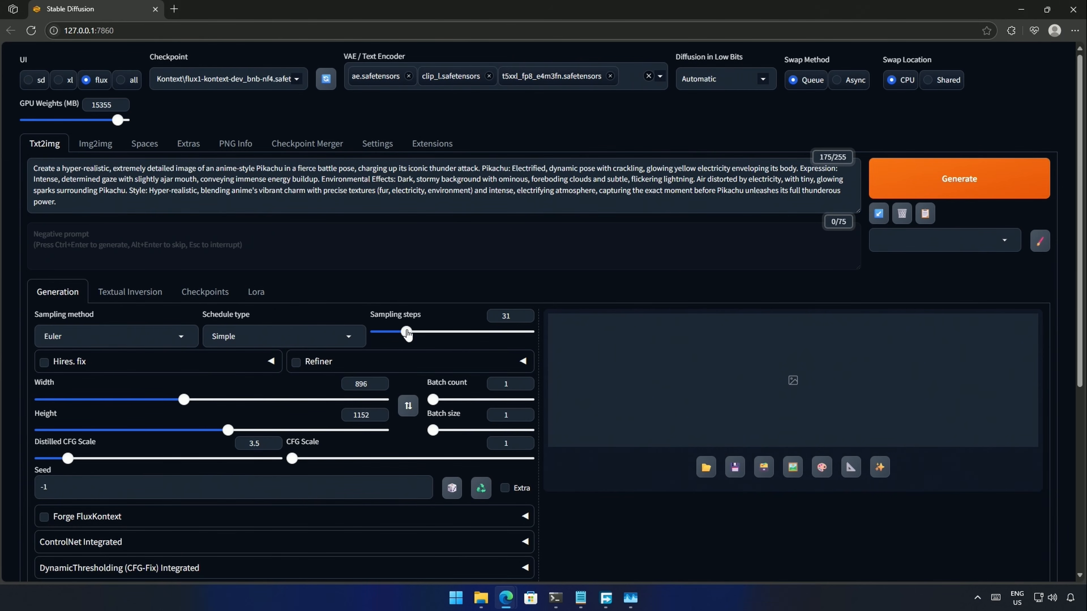
click(524, 319)
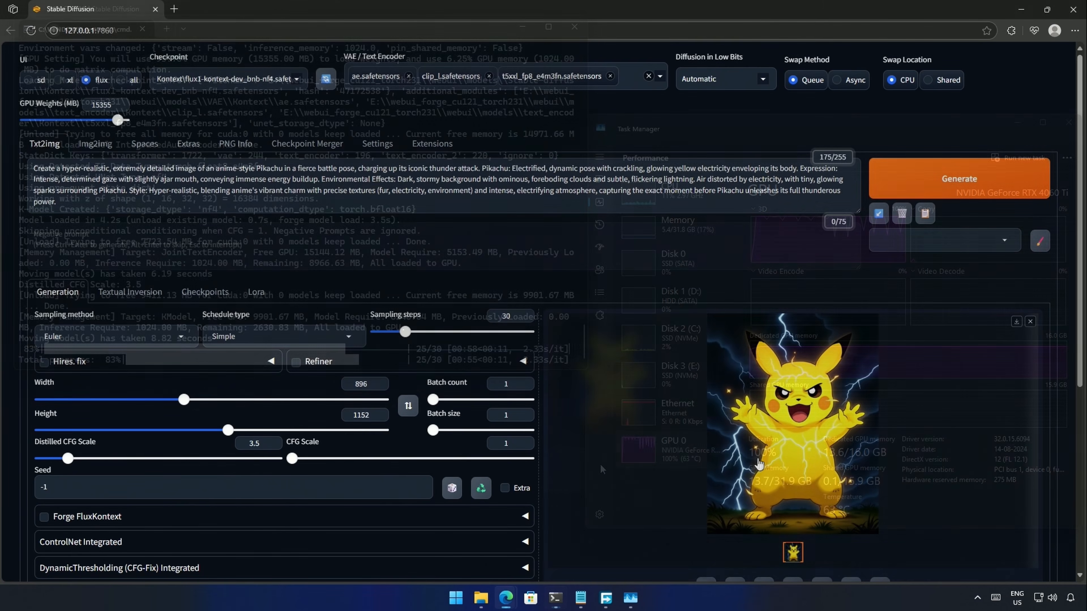
click(759, 464)
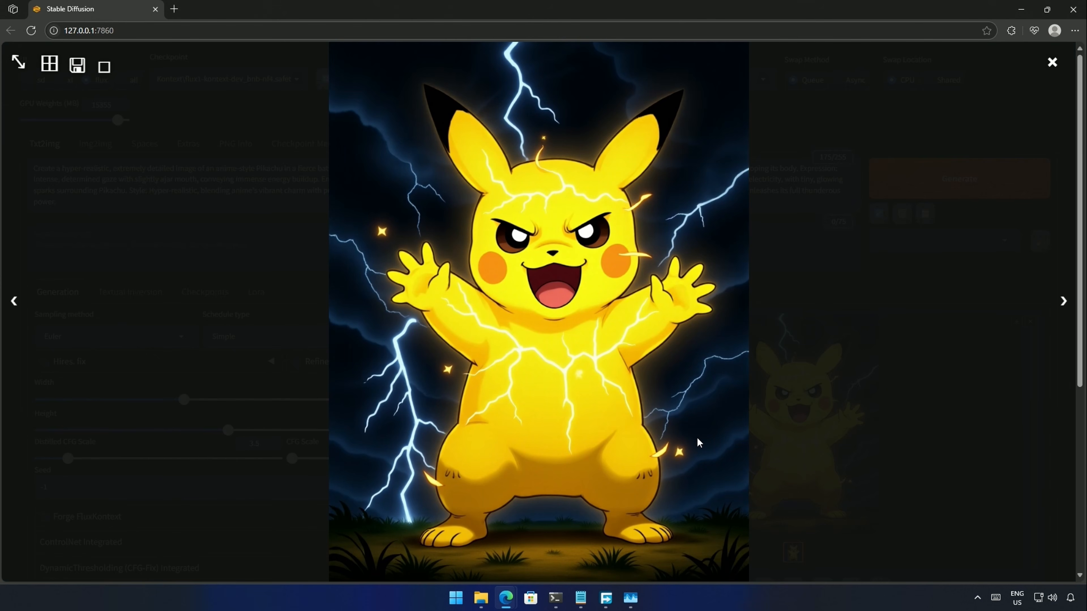
click(817, 457)
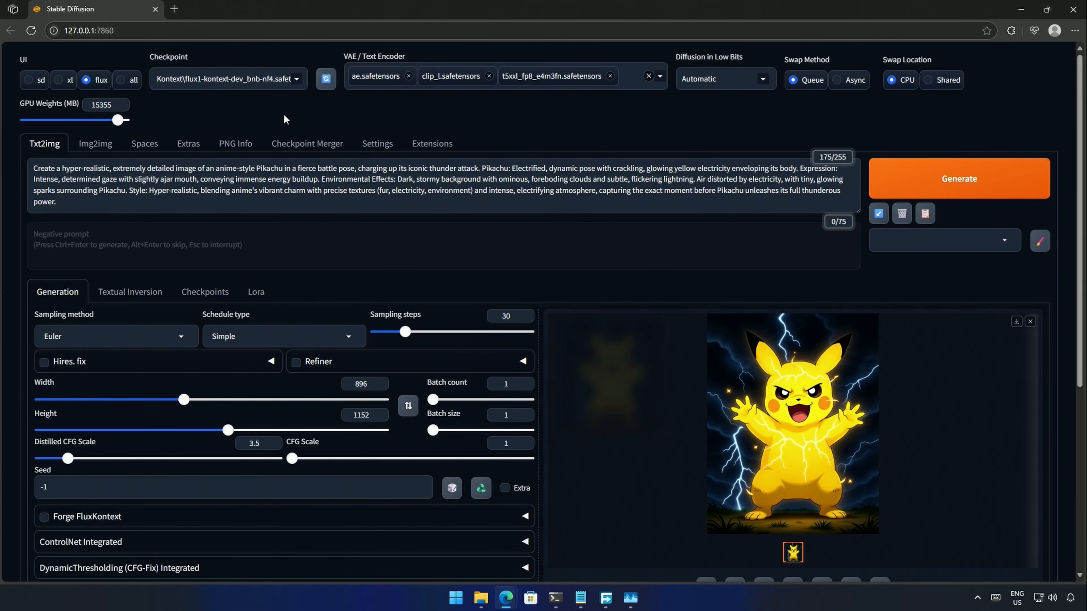
click(297, 80)
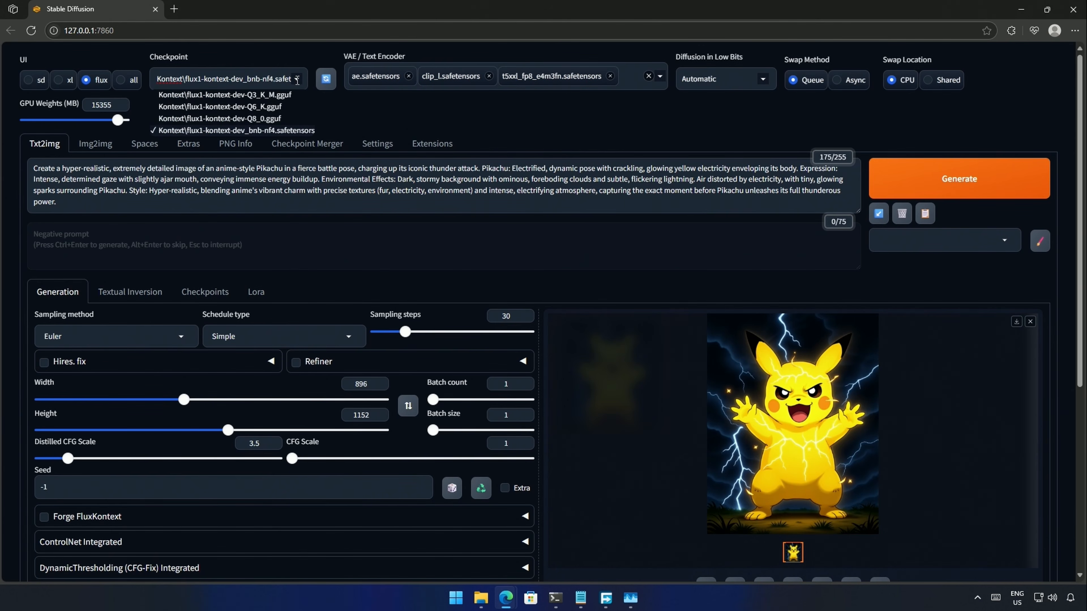
- Generate a Pikachu variant with the Q8_0 checkpoint at 20 steps and Distilled CFG 2.5
click(241, 119)
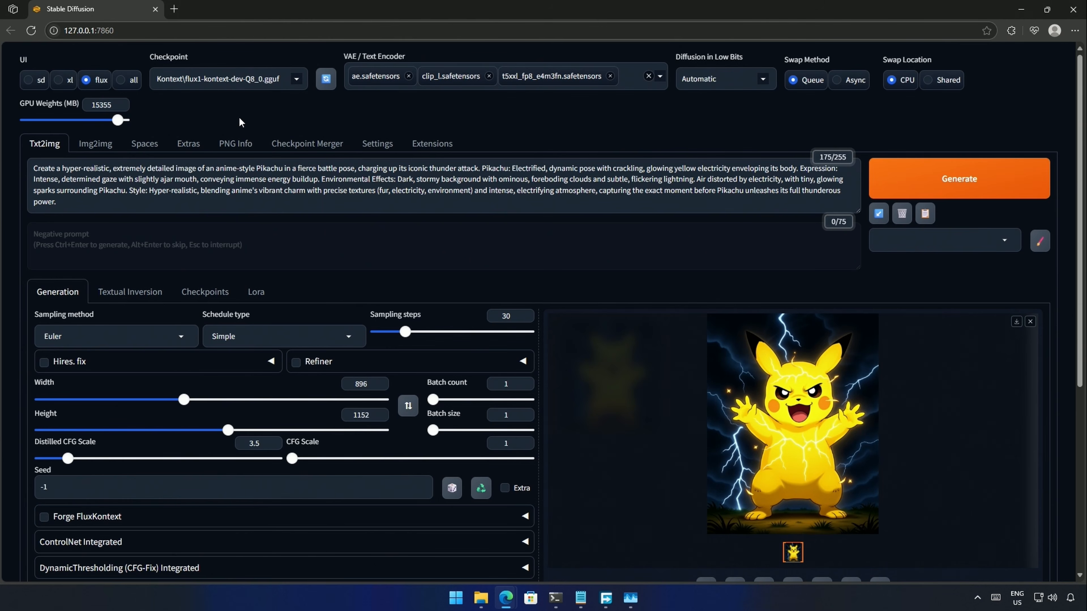
drag(406, 340, 397, 339)
drag(68, 459, 63, 459)
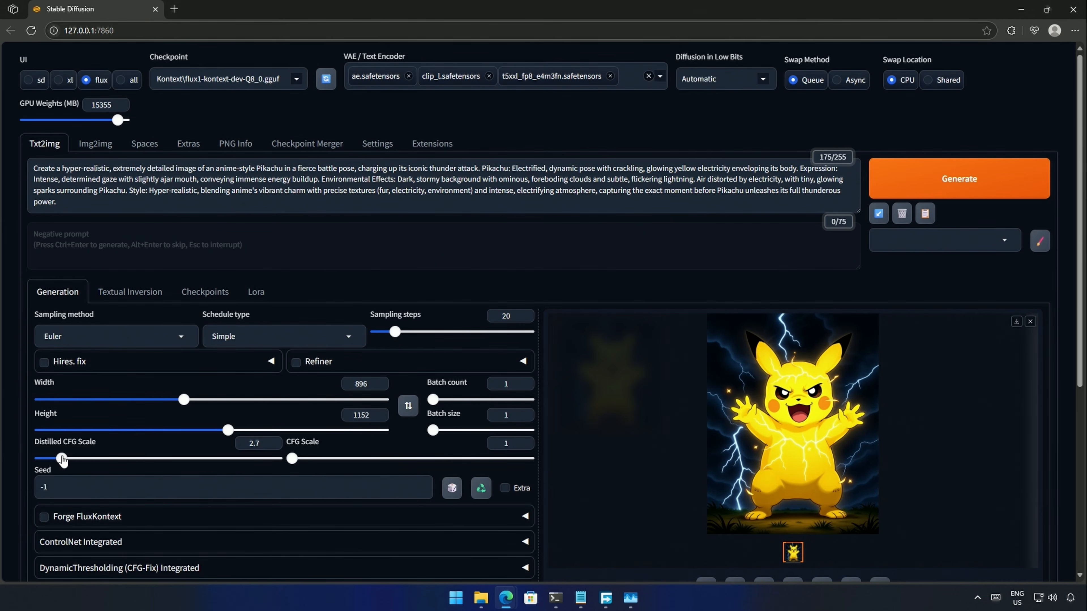
click(273, 446)
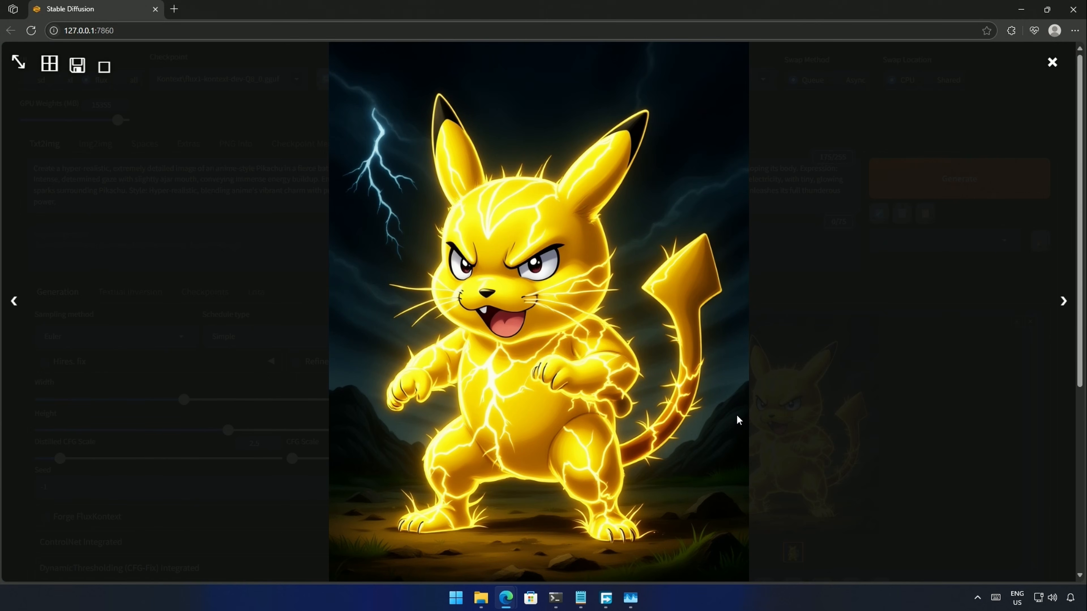
click(780, 404)
- Return to bnb-nf4 with 30 steps and Distilled CFG 3.5, and enable Forge FluxKontext
click(223, 79)
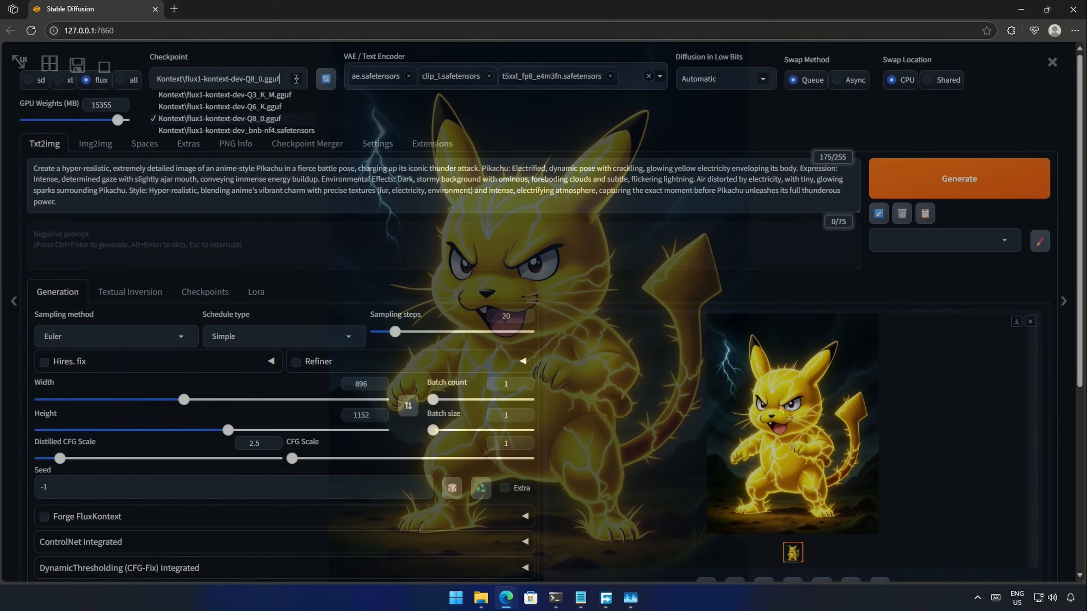
click(222, 130)
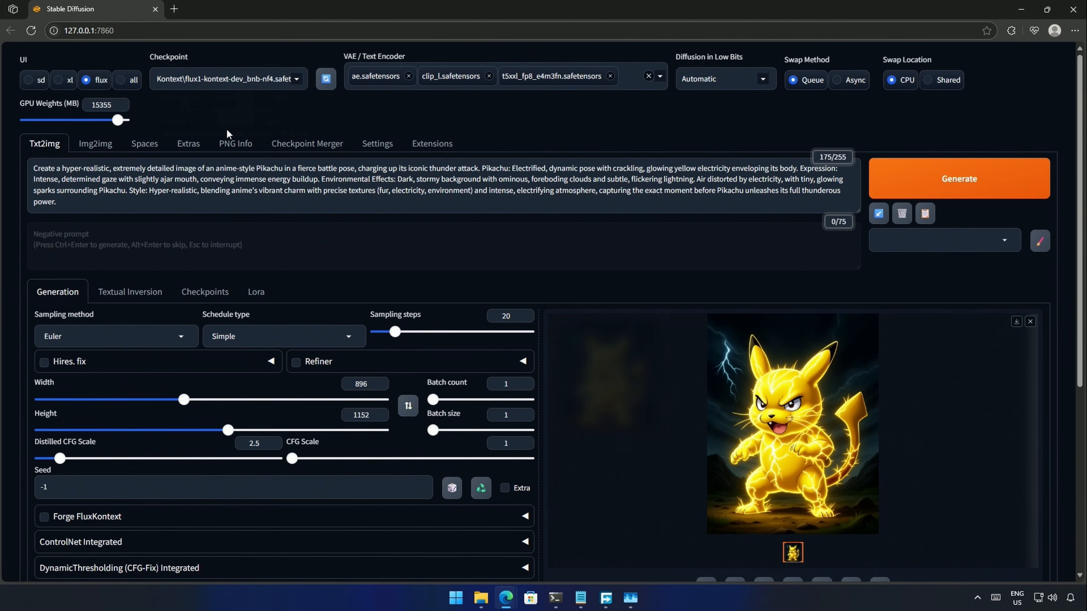
drag(394, 333, 406, 334)
click(525, 314)
click(67, 460)
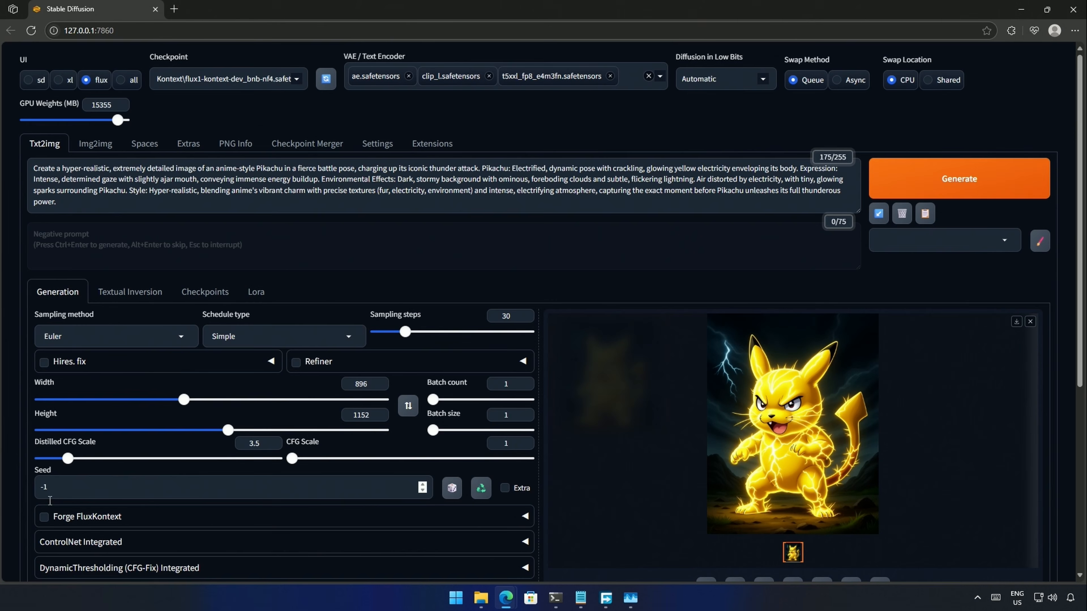
click(45, 518)
- Load the armoured woman photo as the first FluxKontext reference image
click(526, 518)
scroll(393, 529, down, 6)
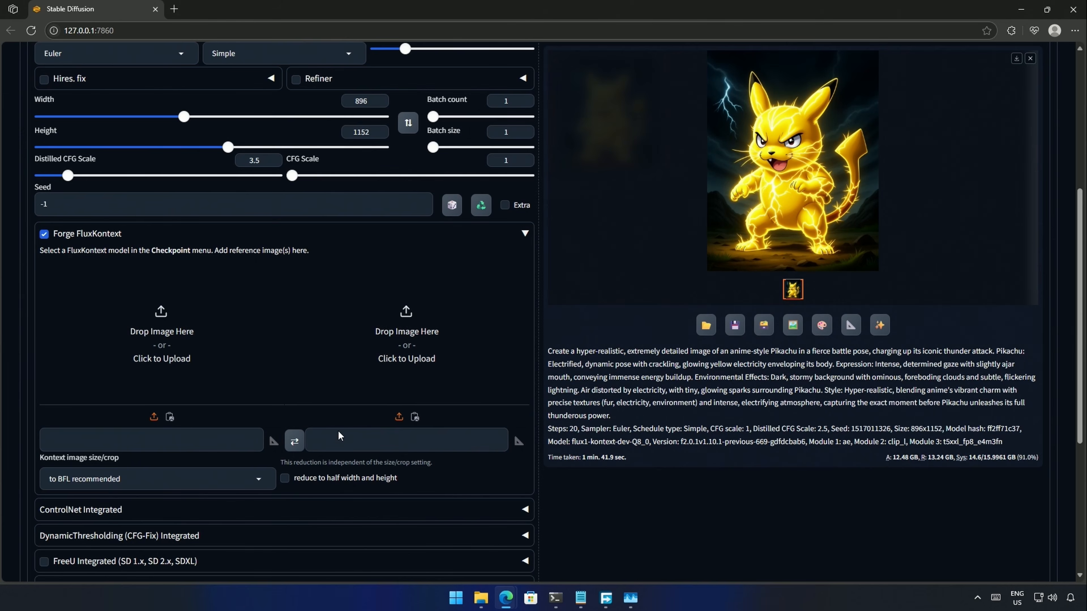
click(159, 371)
double_click(381, 112)
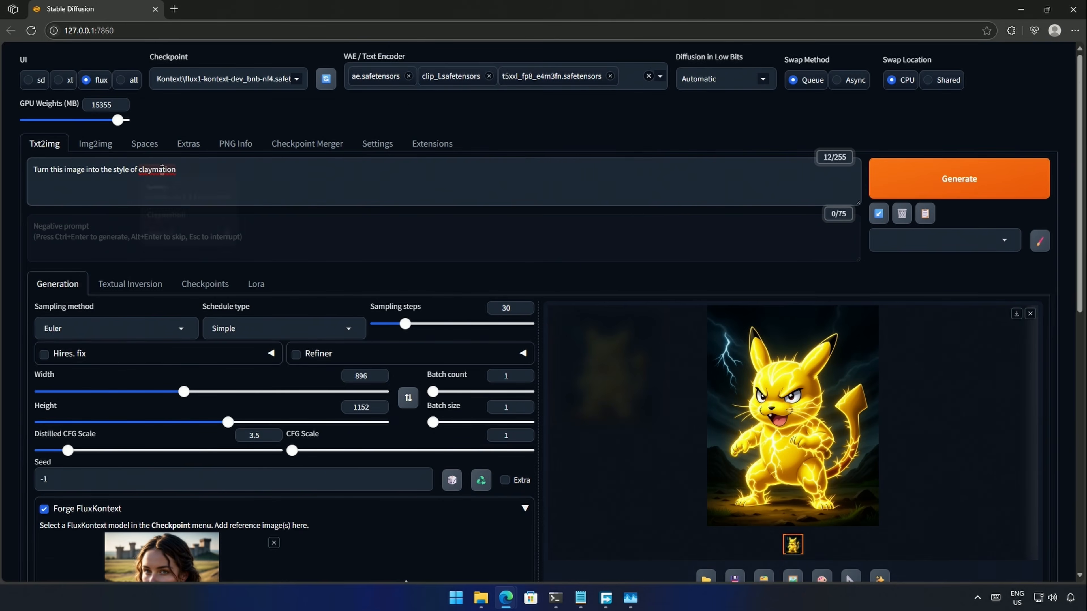
- Correct the prompt's spelling to 'Claymation' and view the claymation result enlarged
click(165, 170)
click(176, 213)
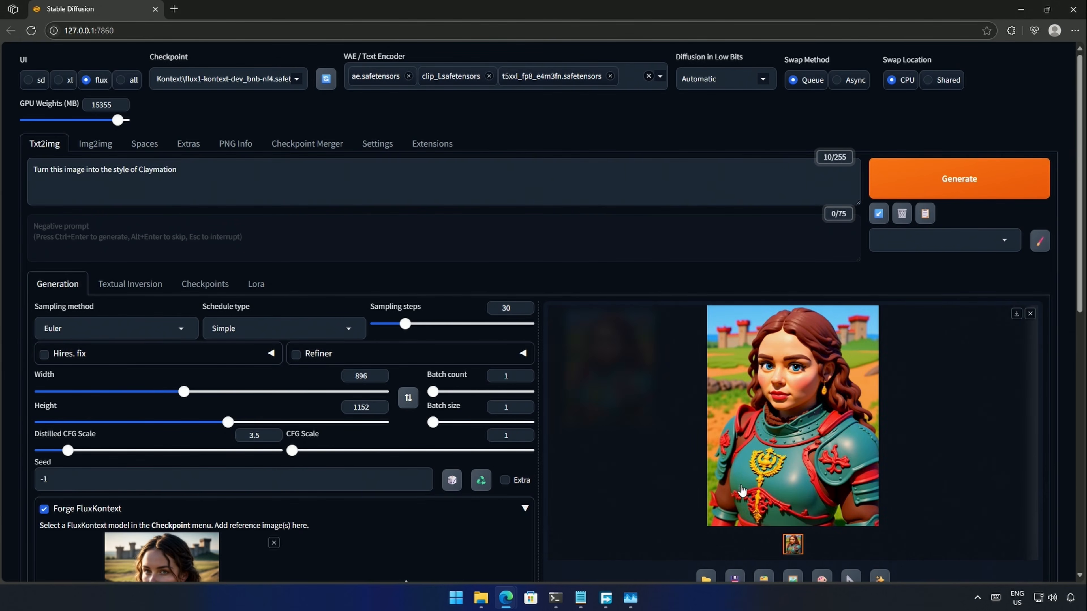
click(742, 489)
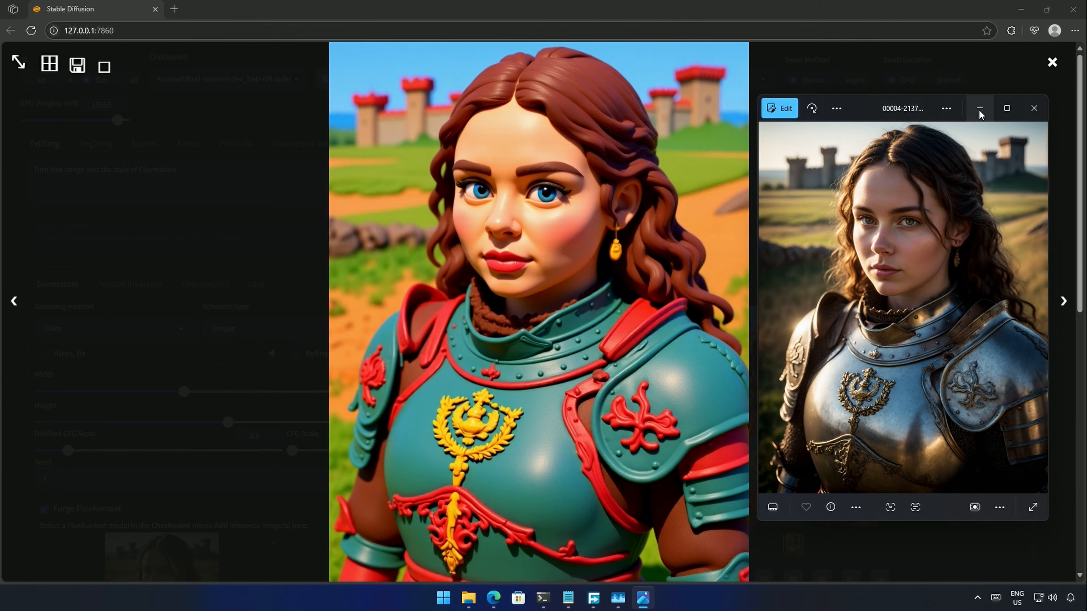
click(981, 113)
- Replace the prompt with 'Turn this into a cute minimalist flat chibi style' and view the result
click(1052, 63)
triple_click(296, 176)
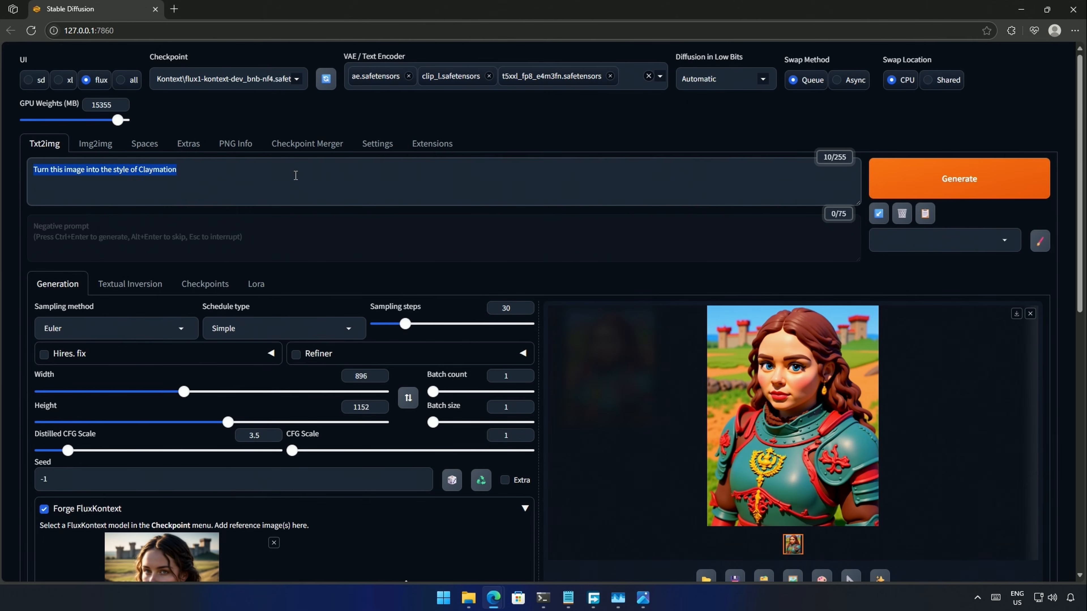
text(Turn this into a cute minimalist fla)
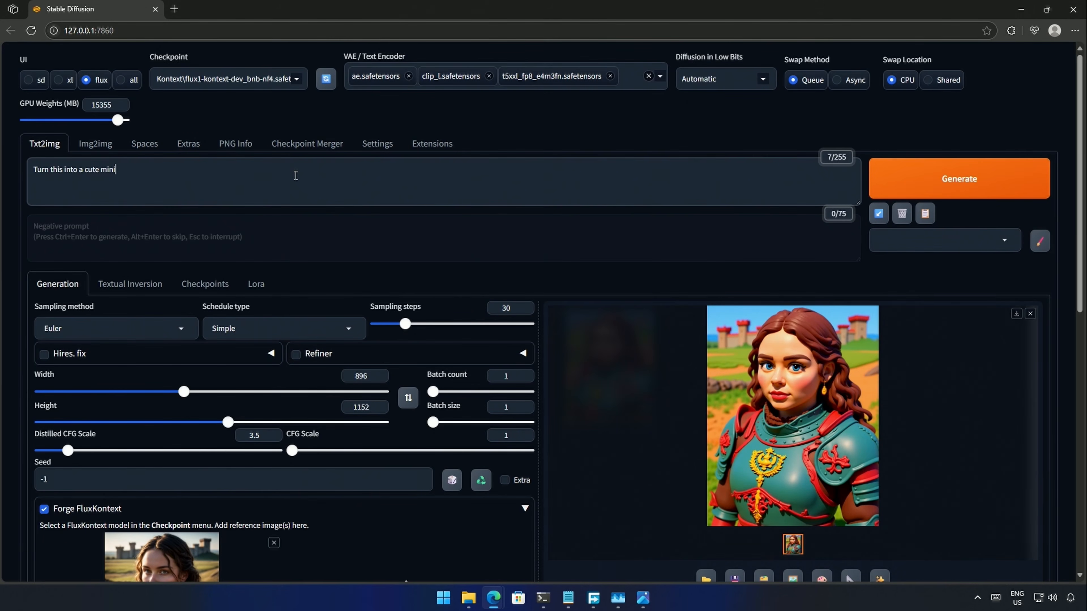
text(t chibi style)
click(728, 486)
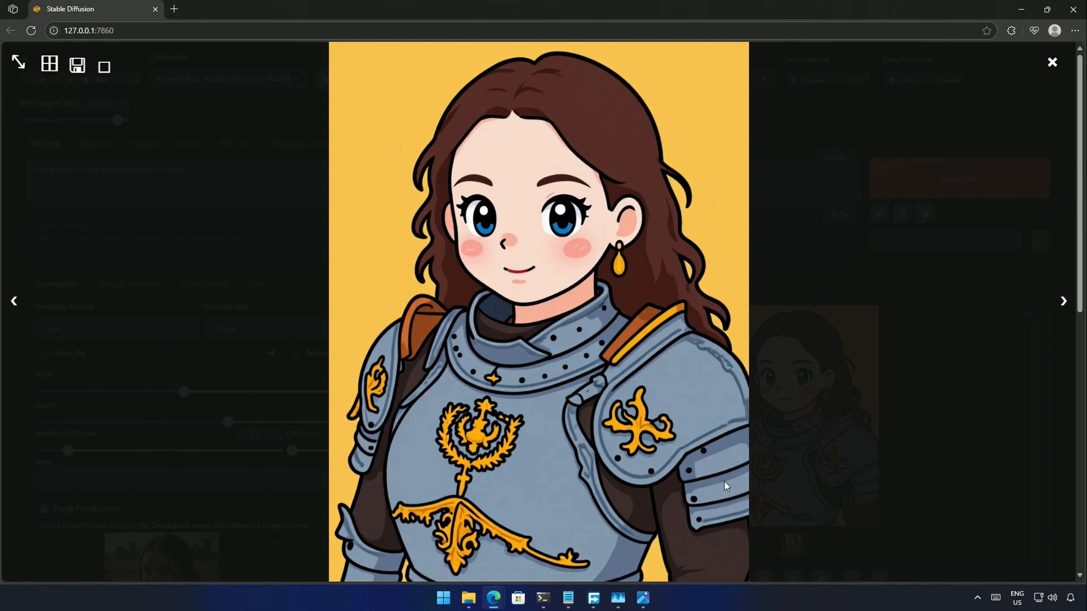
- Compare with the original photo's armour detail, then type 'this into a Pixar style'
click(643, 598)
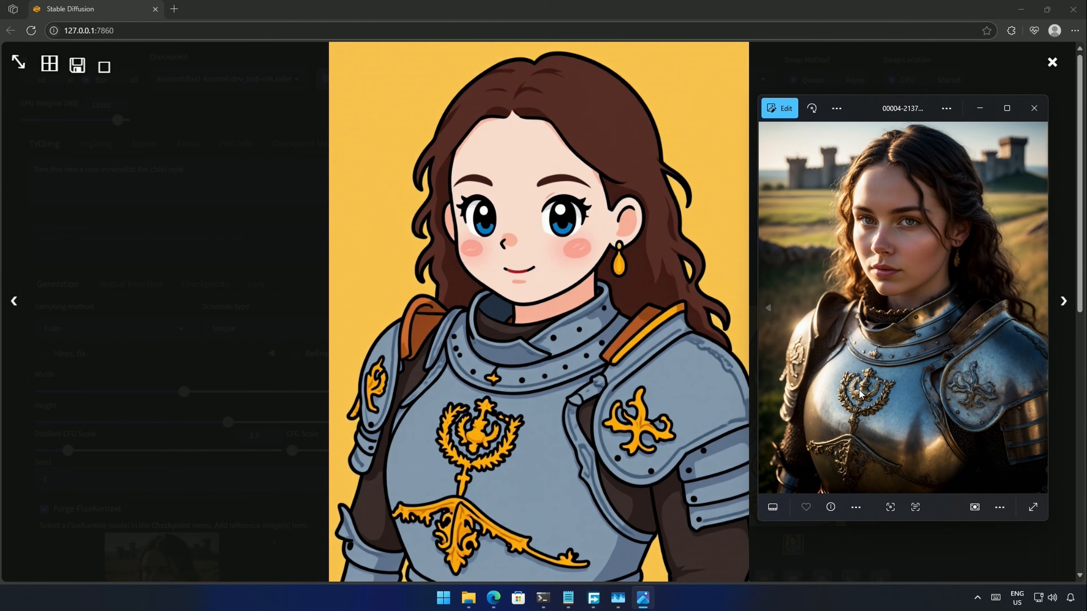
scroll(849, 409, up, 5)
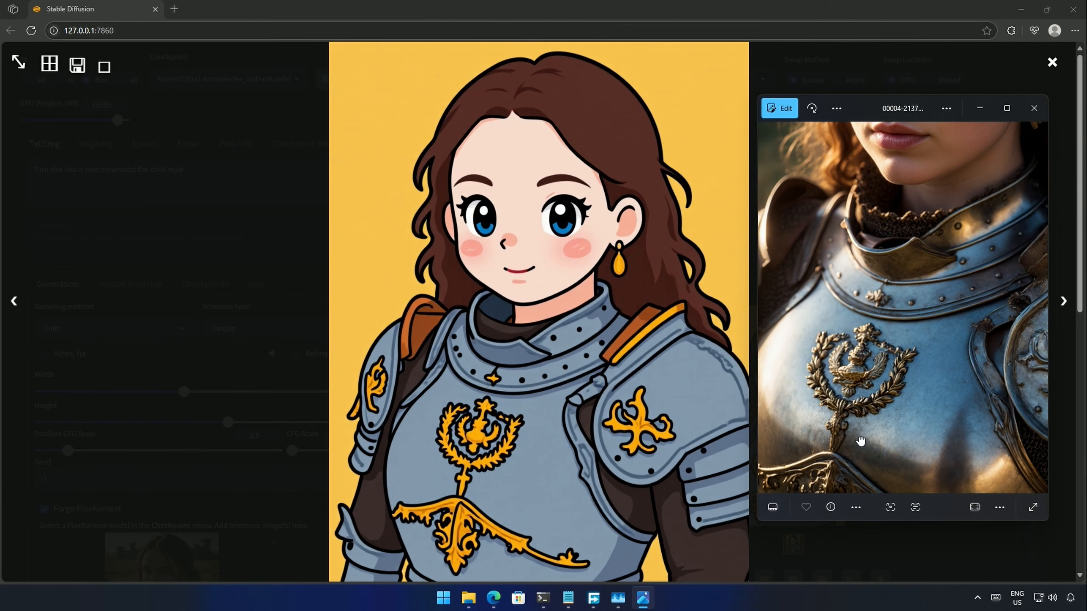
drag(860, 438, 867, 352)
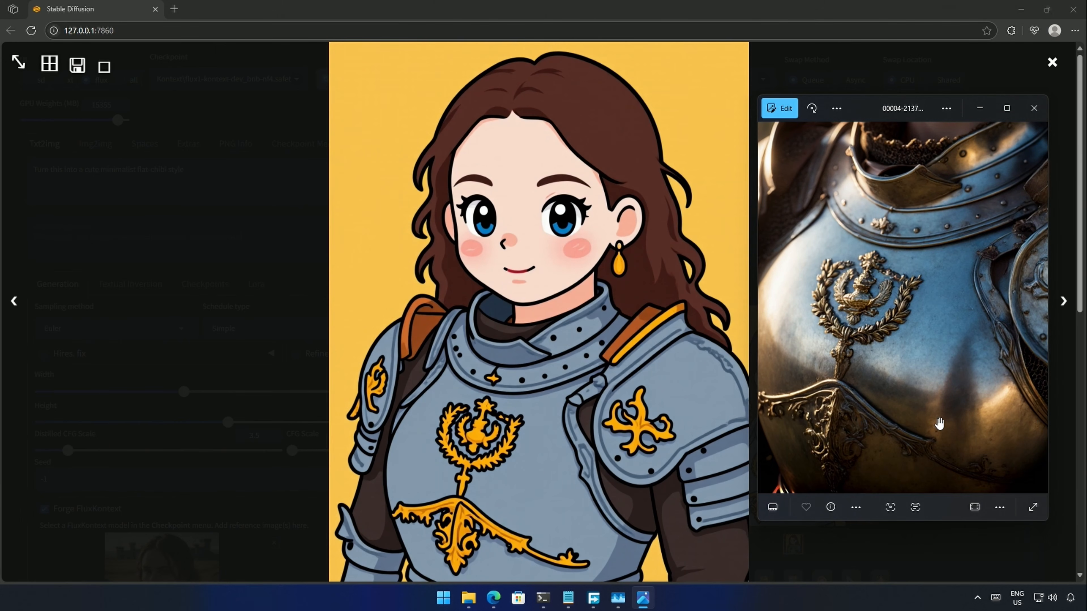
drag(939, 425, 895, 446)
drag(894, 445, 857, 463)
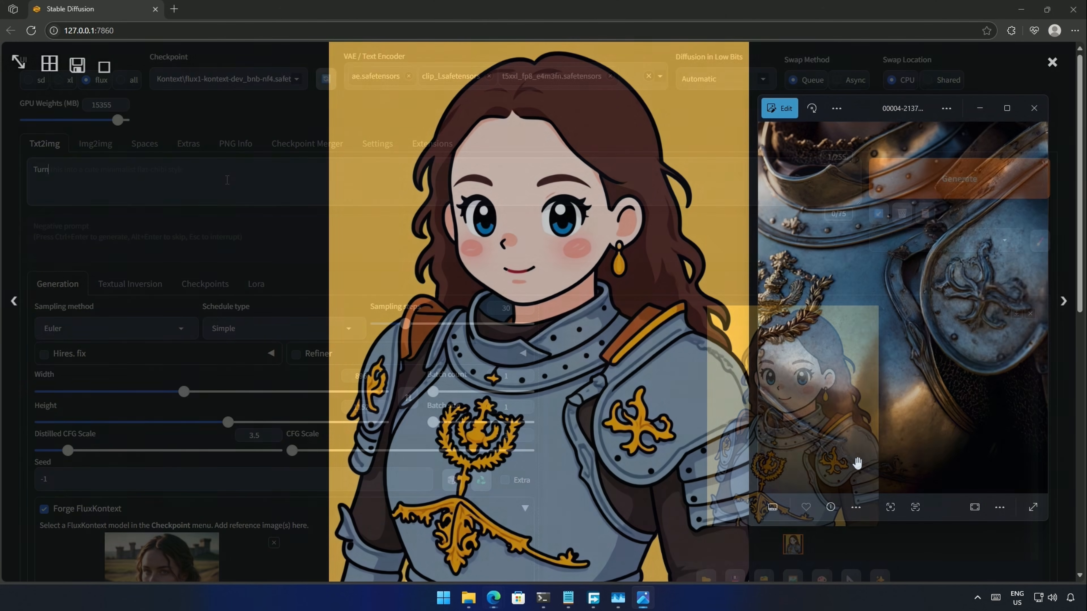
text(this )
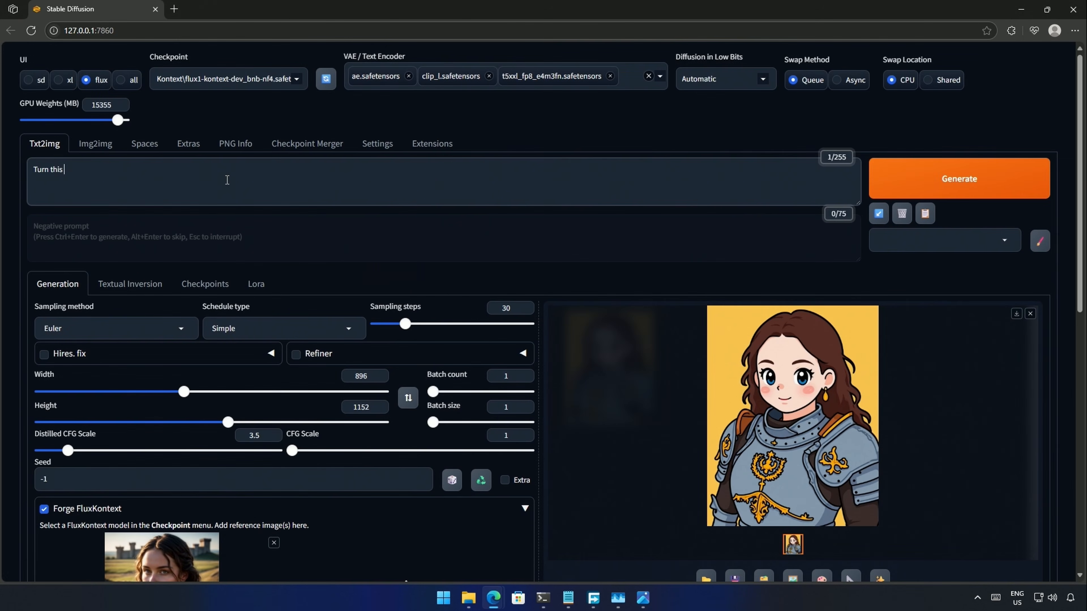
text(into a Pixar style)
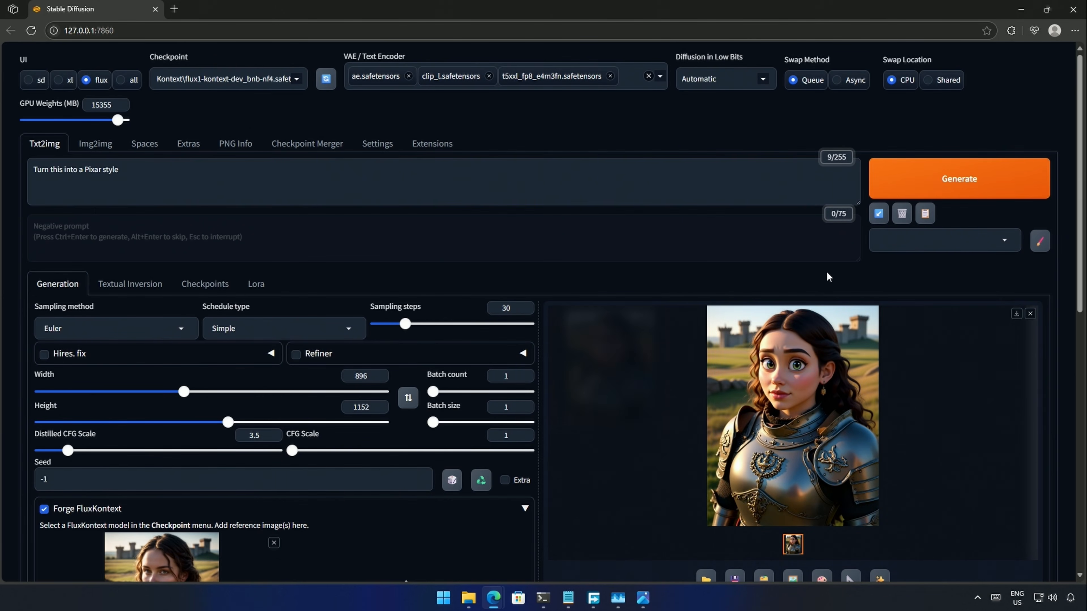
- Inspect the Pixar-style render enlarged beside the enlarged original photo, then close the preview
click(820, 445)
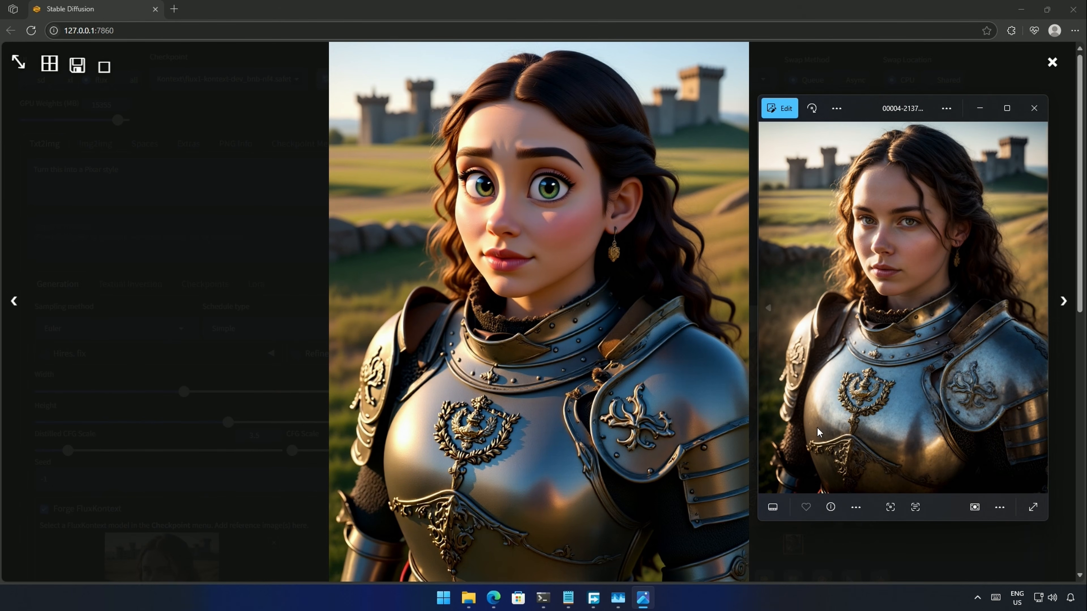
drag(1049, 525, 1074, 557)
click(268, 340)
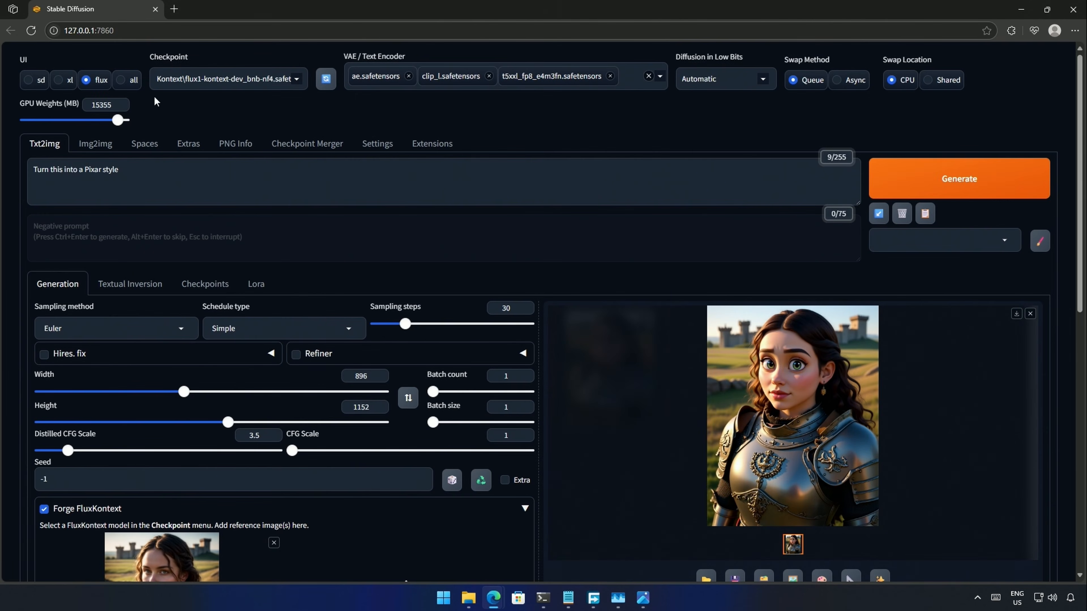
- Generate the Pixar-style knight with Kontext Q6_K, 20 steps and Distilled CFG 2.5
click(291, 80)
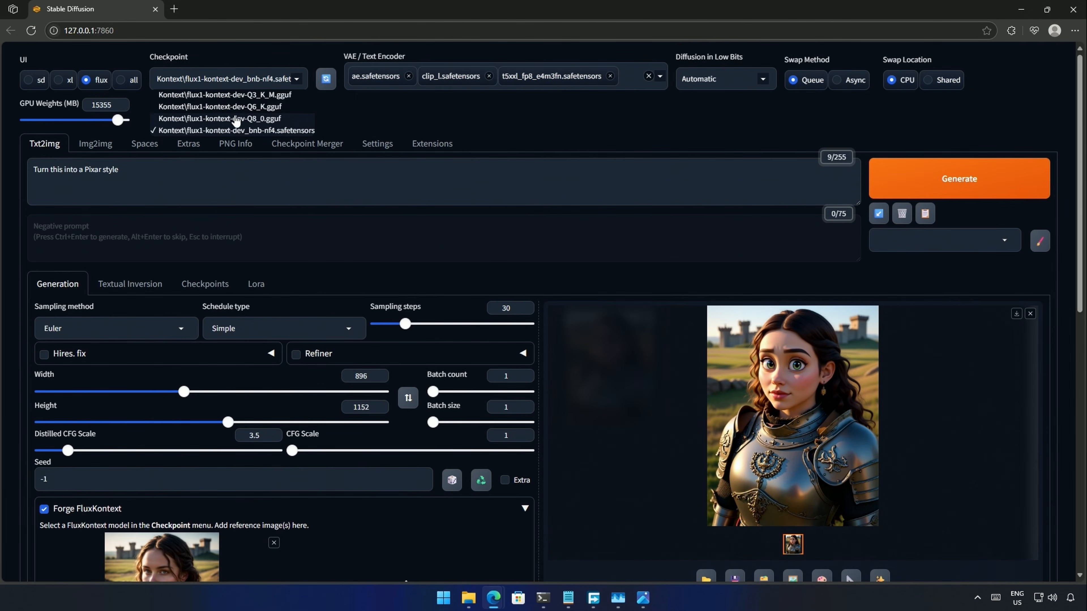
click(239, 108)
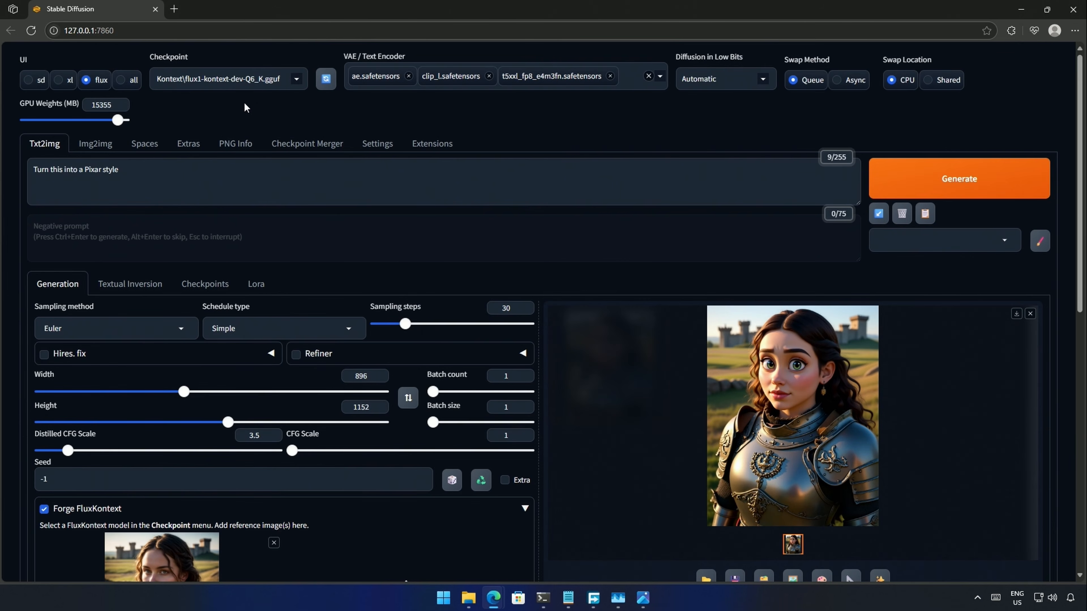
drag(405, 324, 395, 324)
drag(67, 449, 59, 450)
click(272, 433)
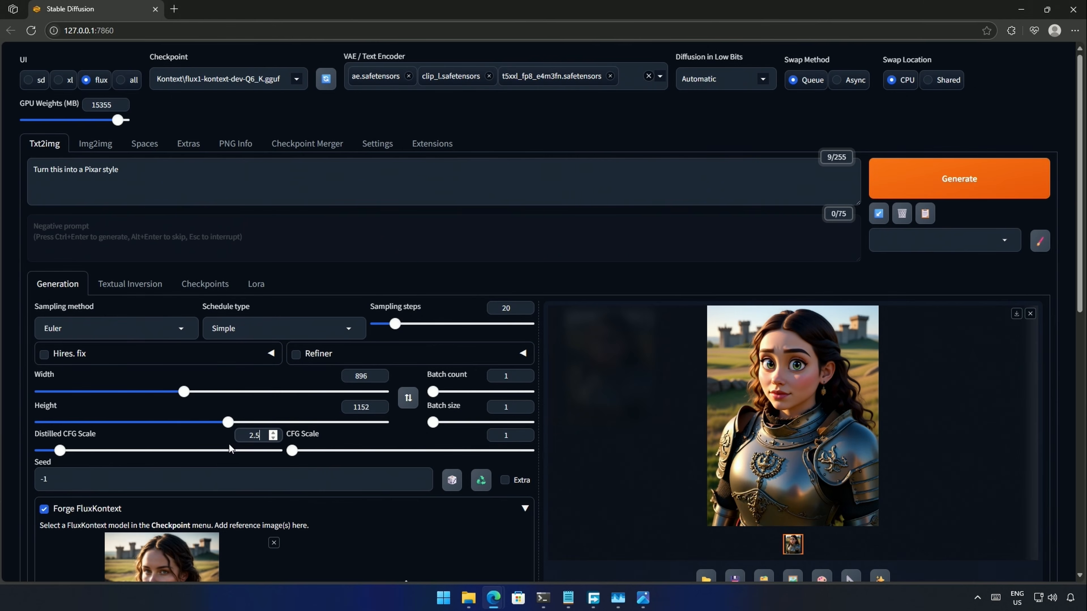
click(944, 191)
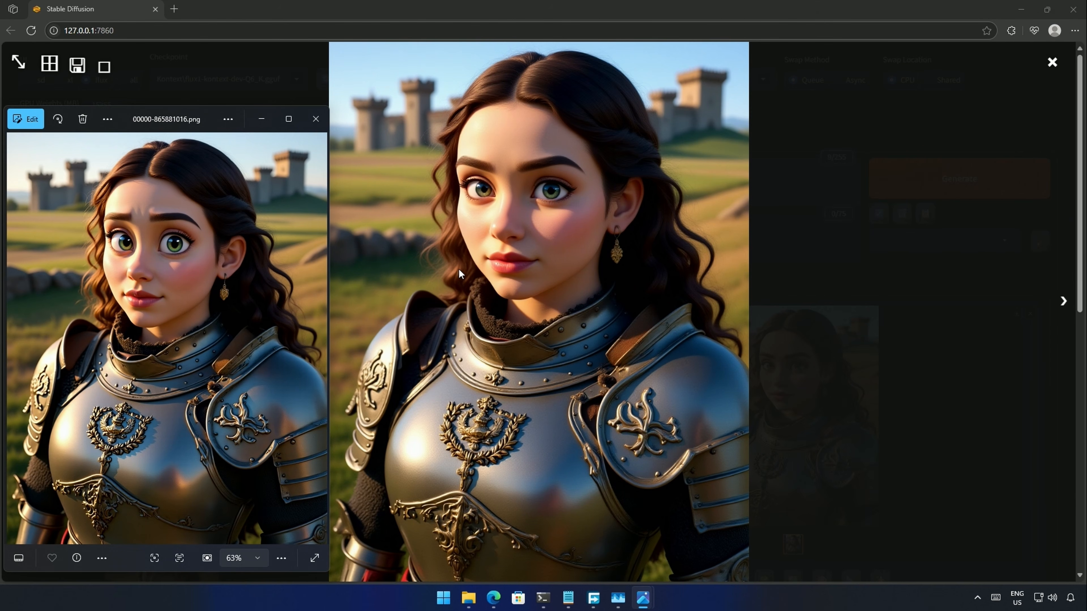
- Close the comparison windows and load the kitten photo as the reference image
click(262, 120)
click(1053, 62)
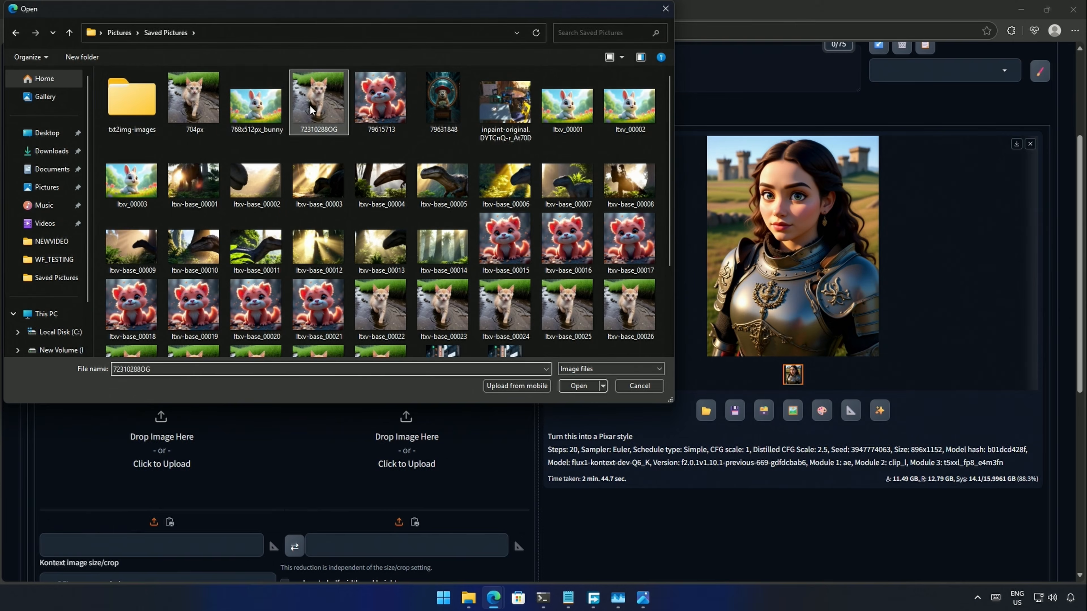
double_click(309, 104)
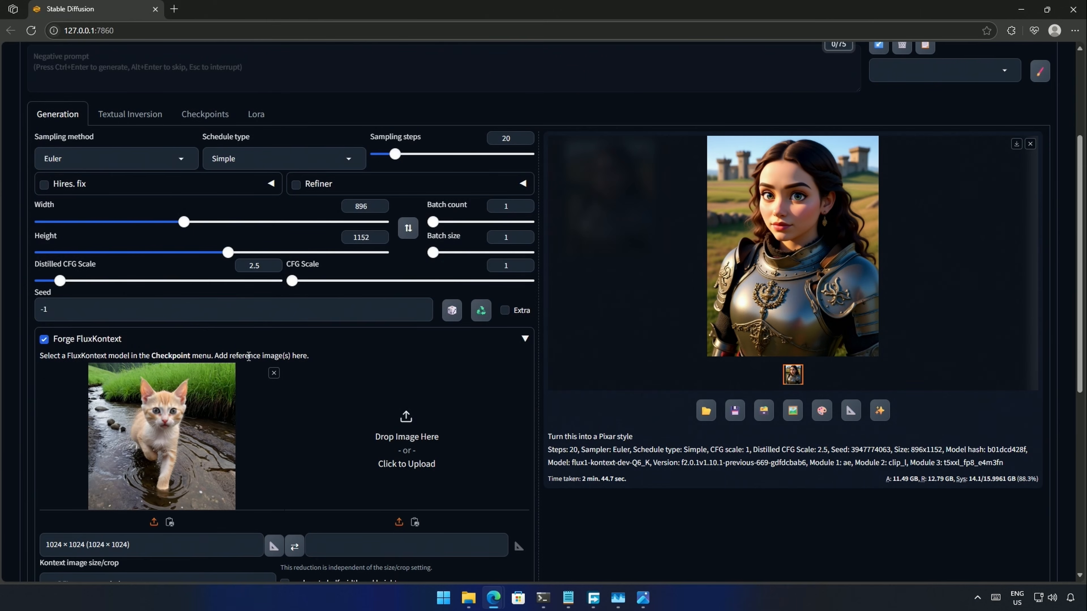
- Change 'Pixar style' to 'Snoopy Style', generate the kitten, and view the pencil sketch
scroll(283, 463, up, 4)
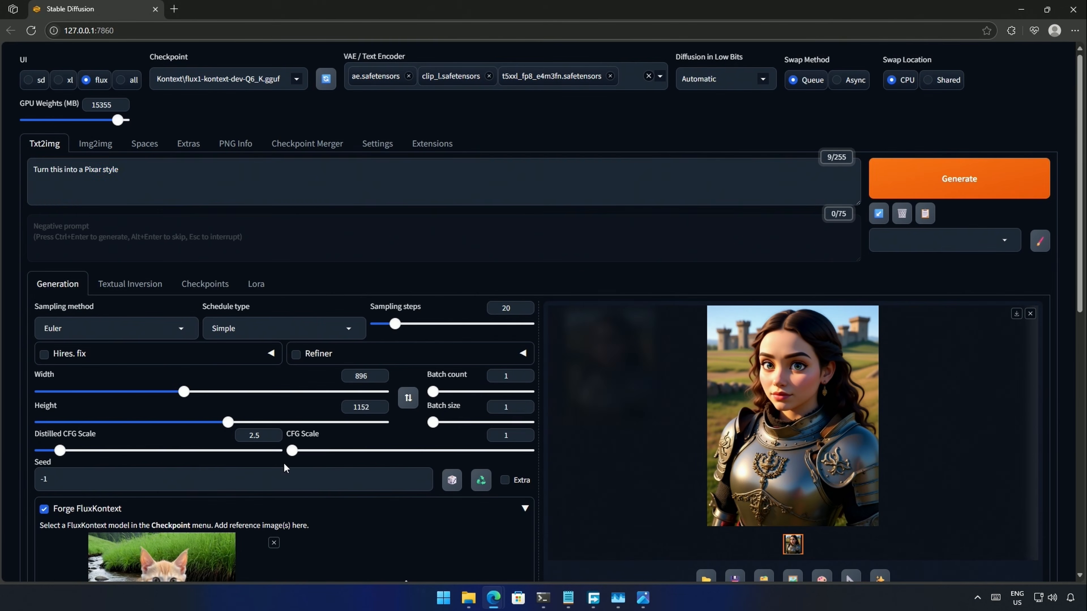
drag(84, 169, 178, 188)
text(Snoo)
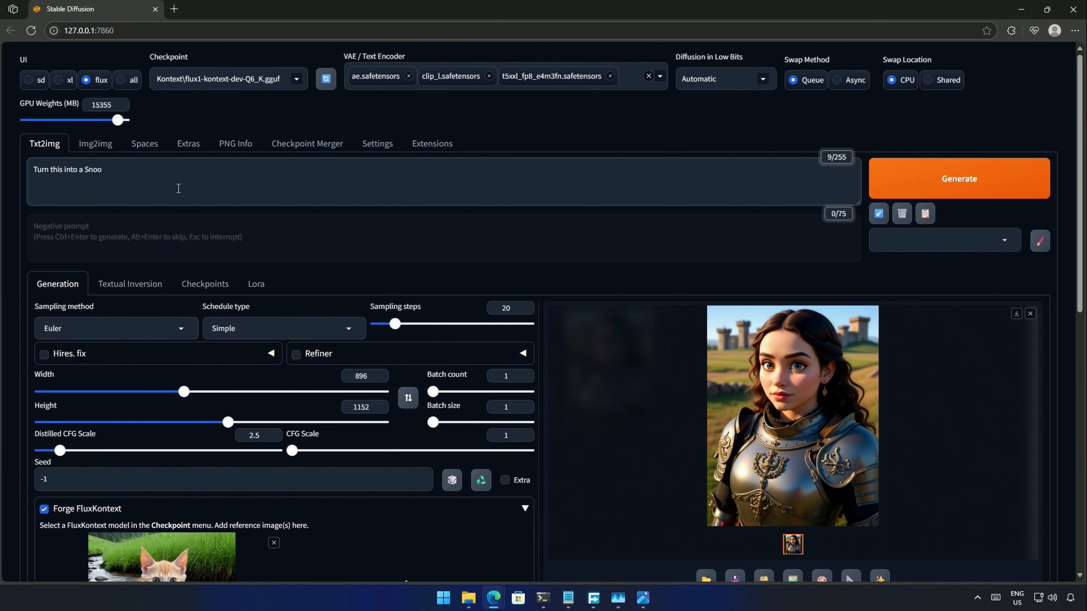
text(py Style)
click(957, 188)
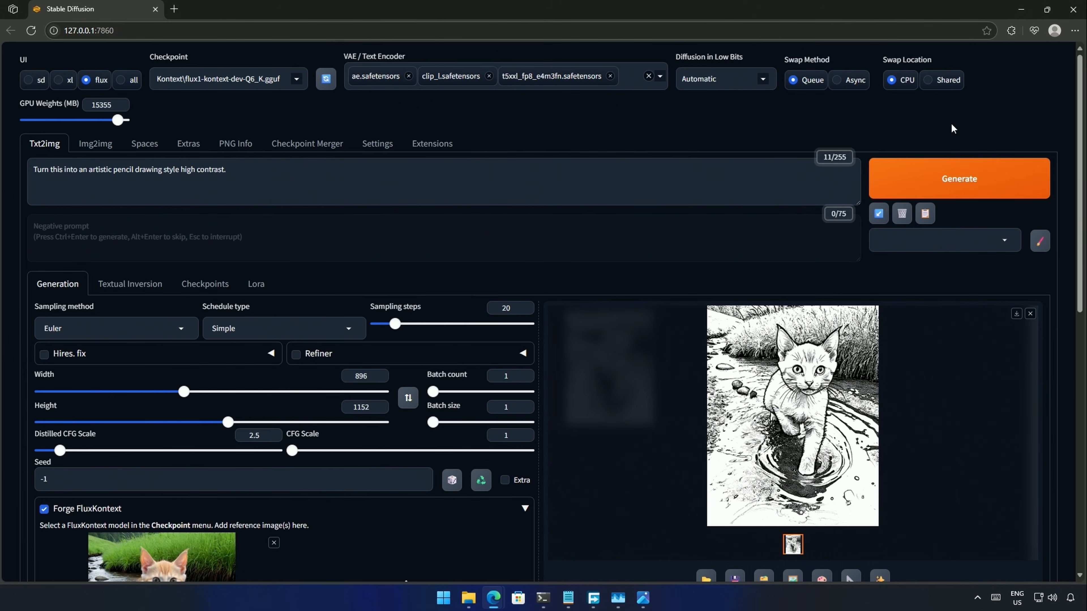
click(772, 441)
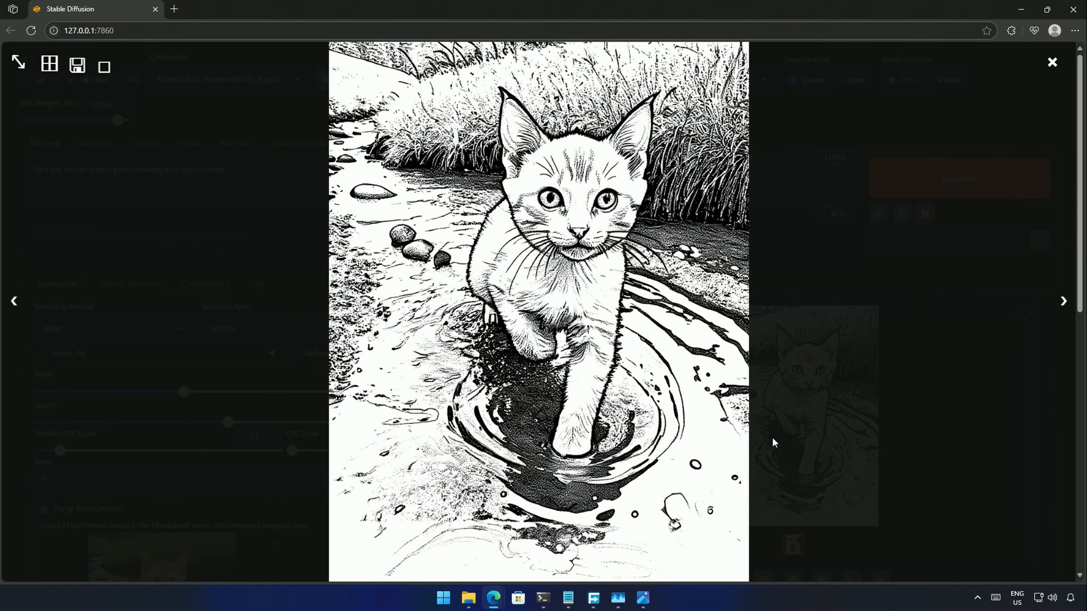
click(590, 480)
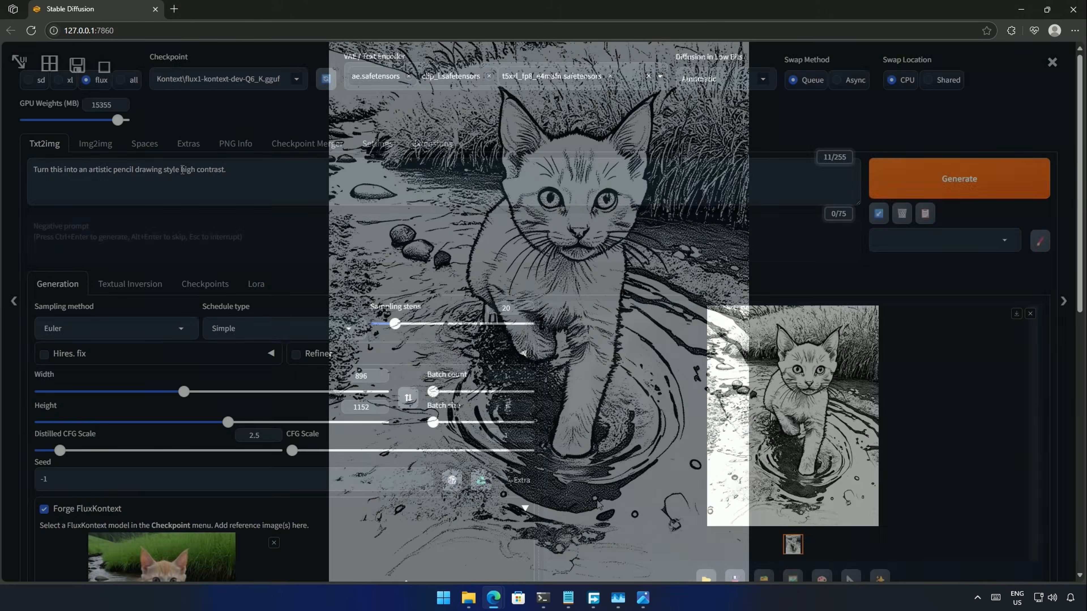
- Delete 'high contrast' from the prompt
drag(183, 170, 227, 170)
key(BackSpace)
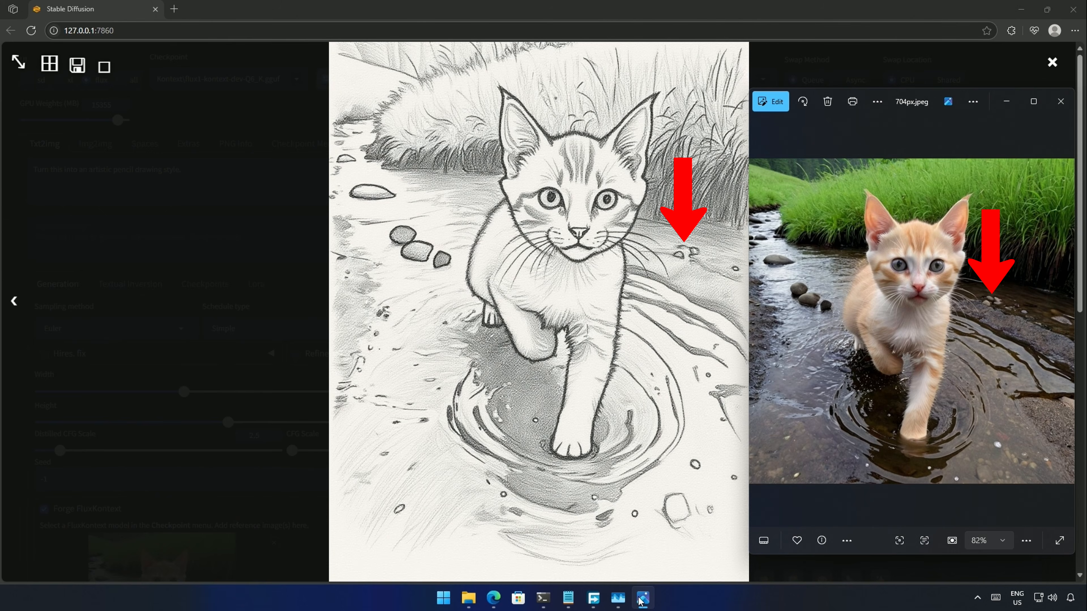
click(642, 598)
- Generate the two reference women together in a movie theater and view the result
click(322, 284)
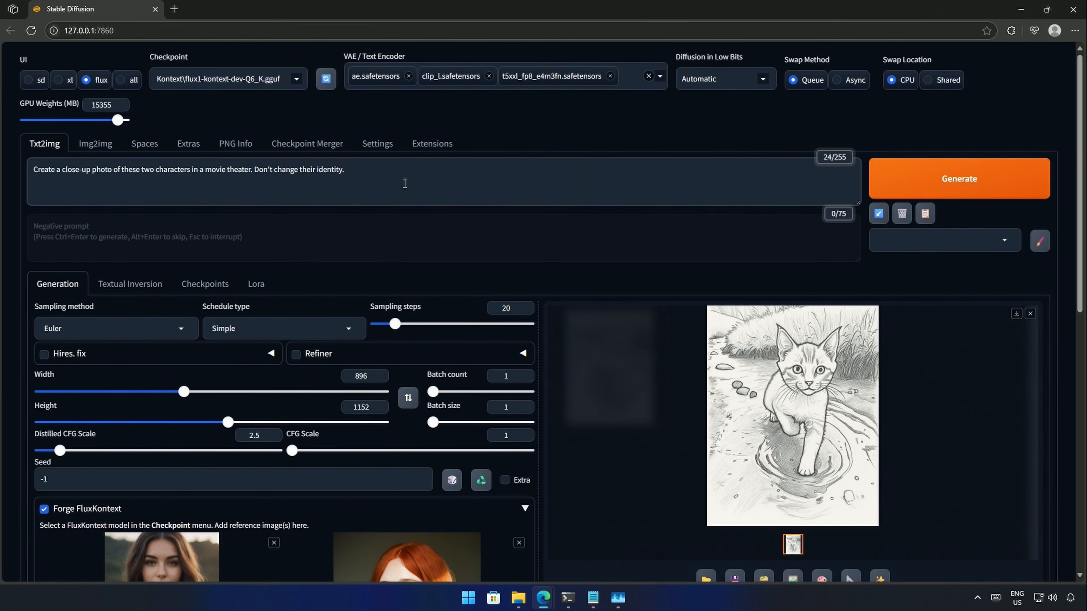
scroll(386, 291, down, 6)
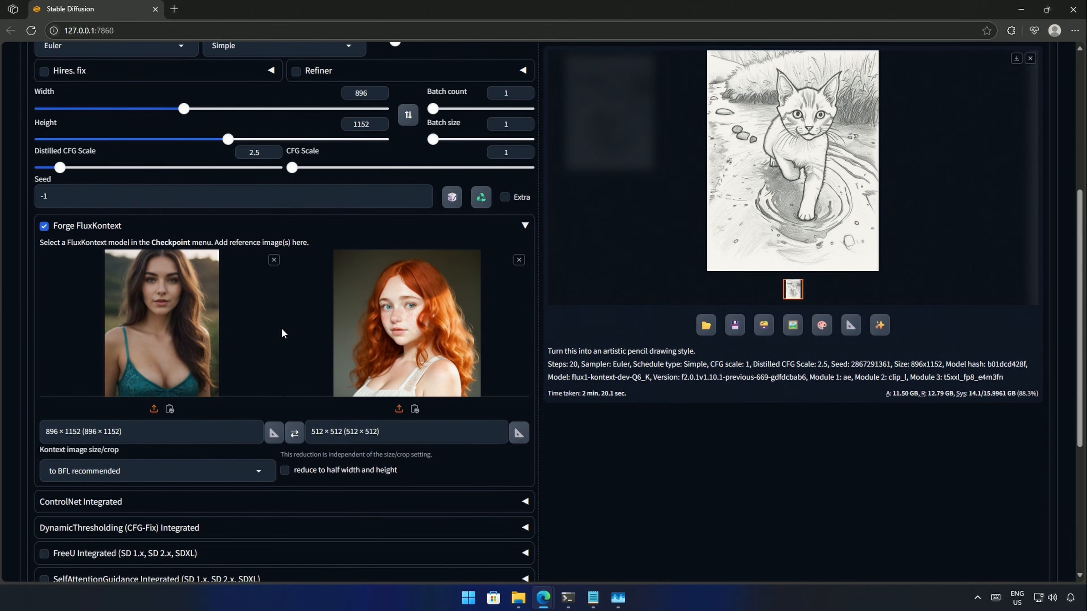
scroll(281, 329, up, 5)
drag(357, 185, 30, 168)
click(390, 192)
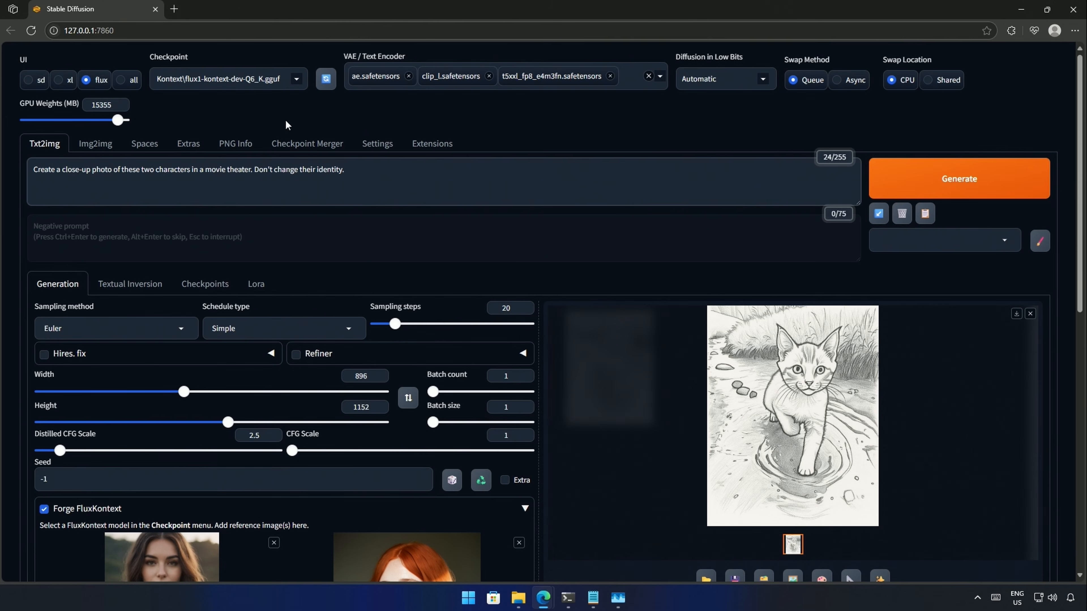
click(937, 178)
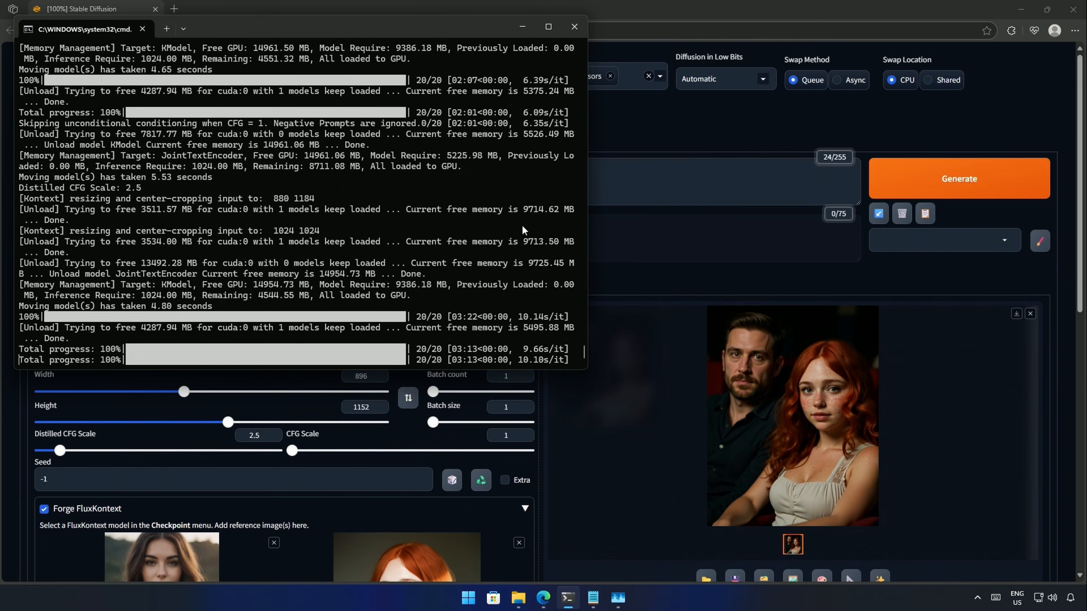
click(817, 364)
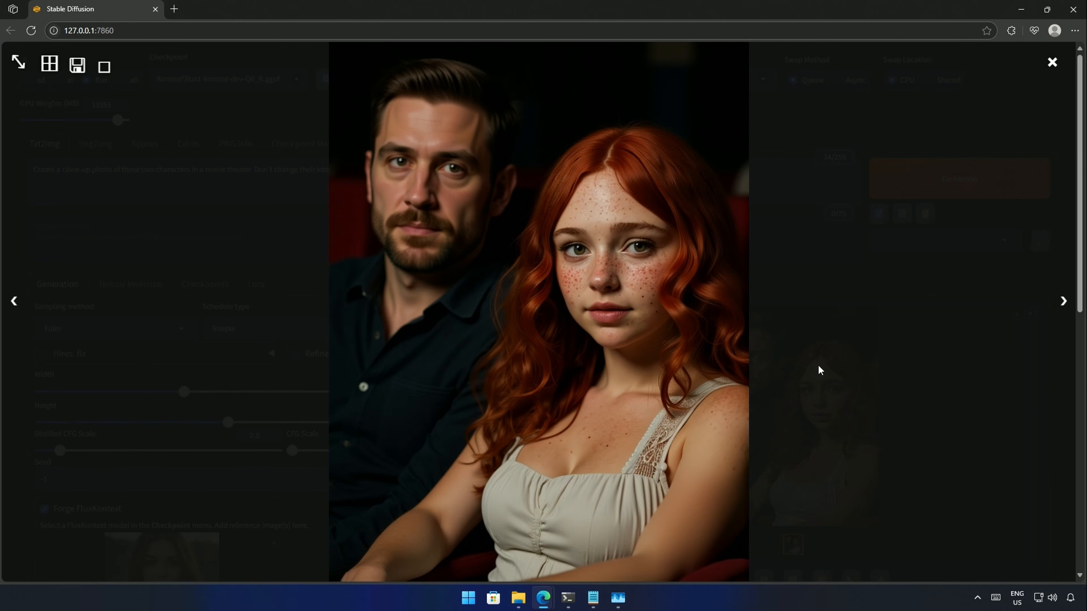
click(817, 365)
- Match output width to the first reference (808), regenerate, and view the roller-coaster result
scroll(638, 368, down, 4)
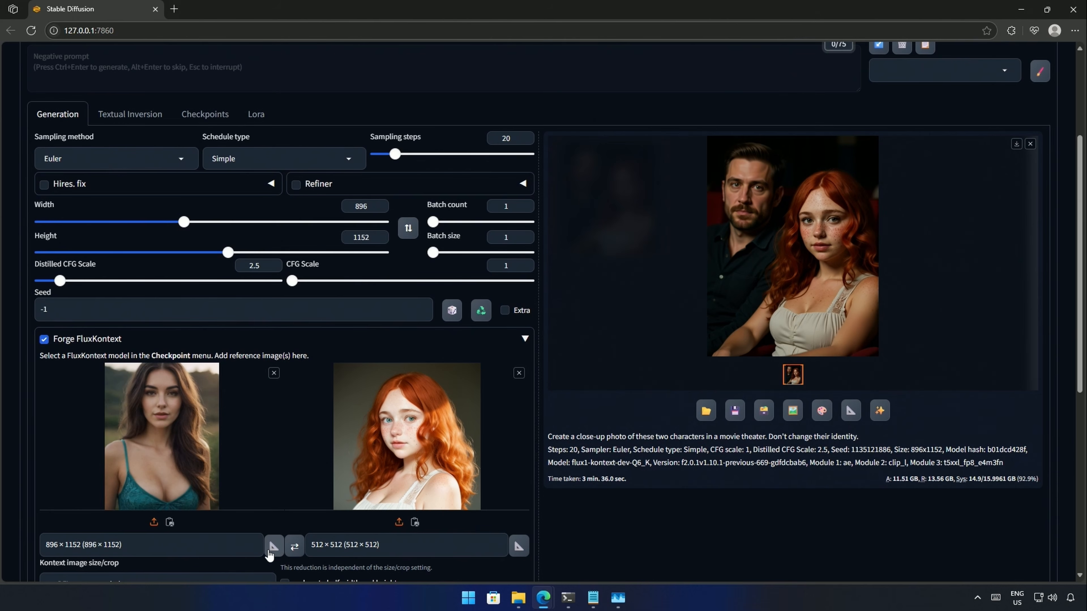
drag(184, 222, 169, 222)
click(274, 546)
scroll(263, 468, up, 4)
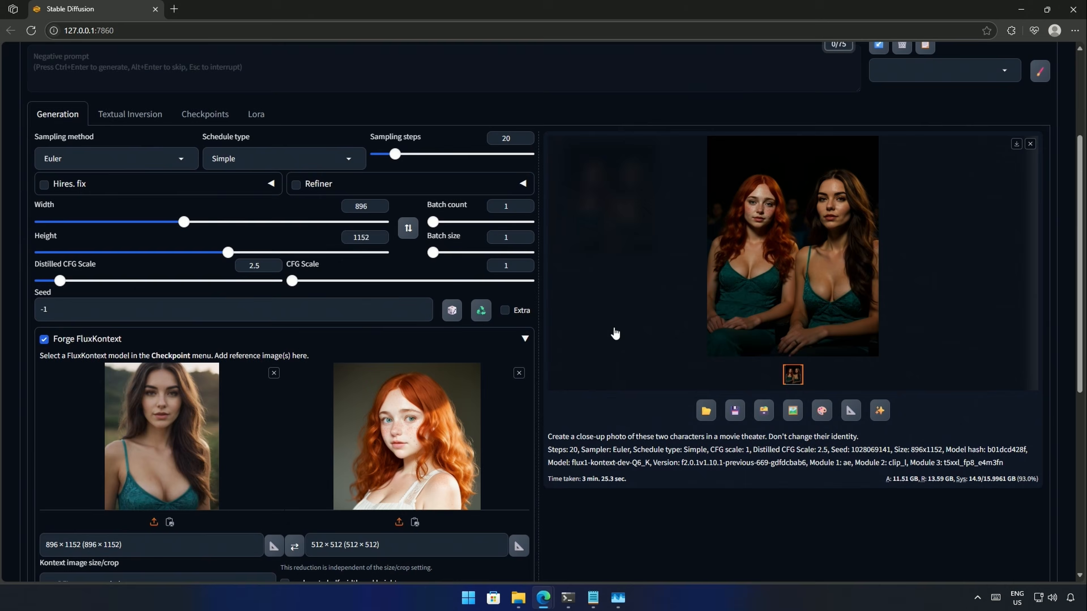
click(614, 332)
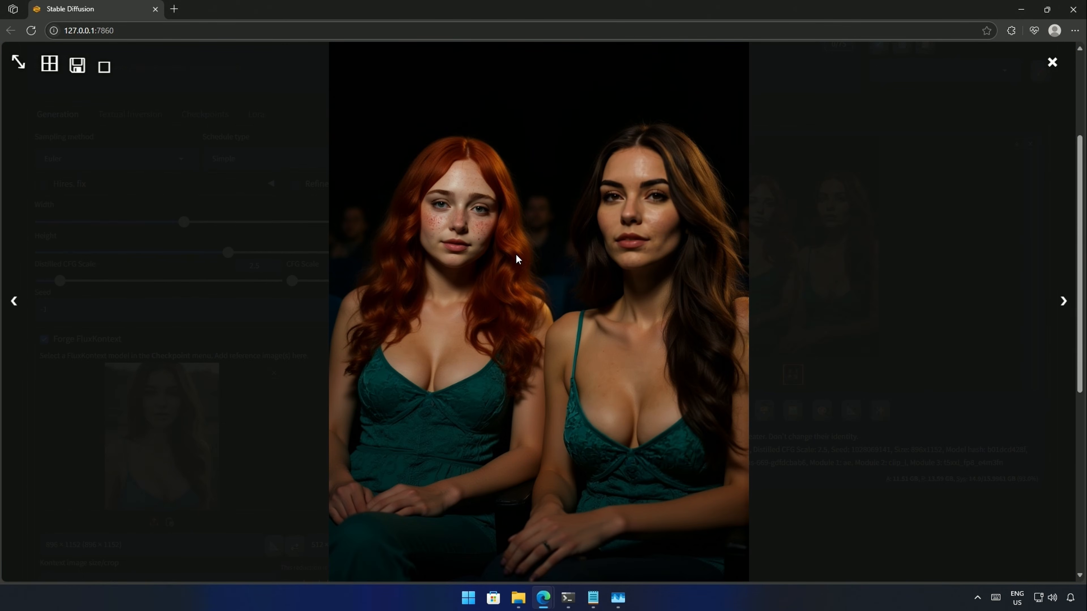
click(832, 212)
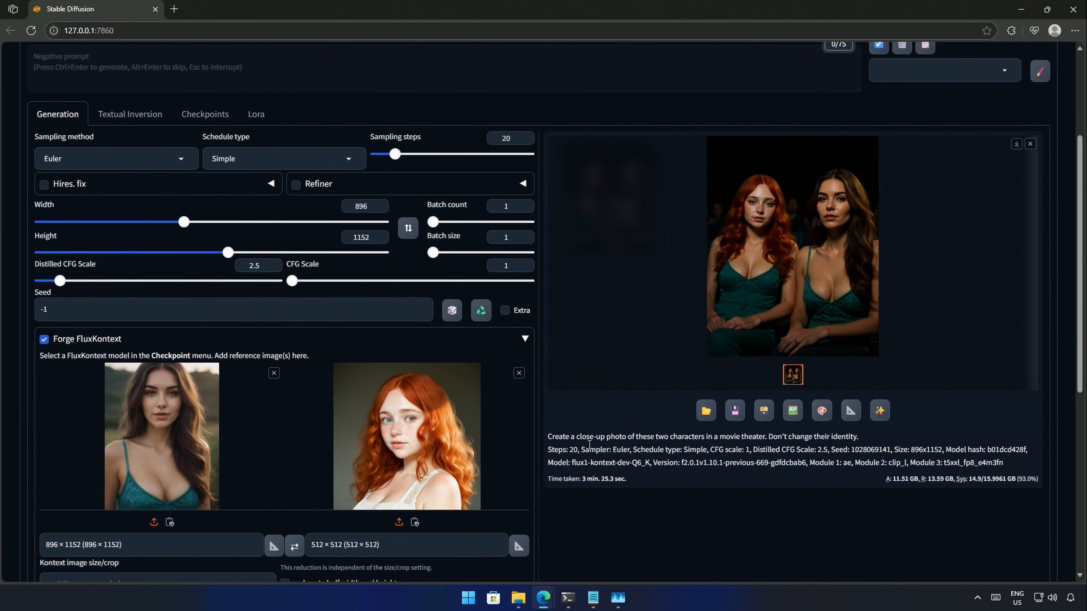
scroll(589, 445, up, 4)
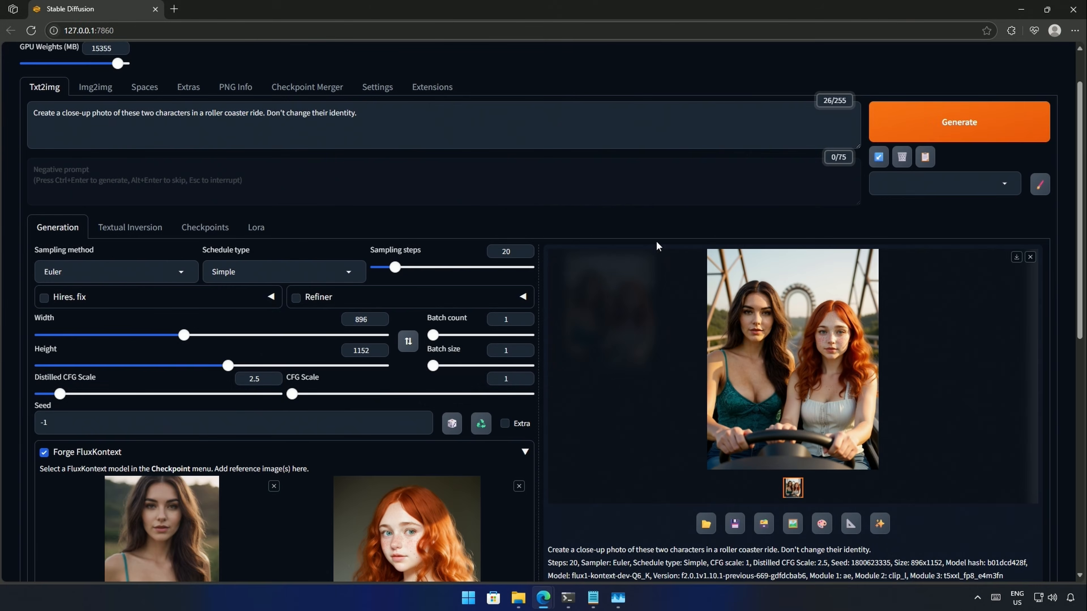
click(774, 359)
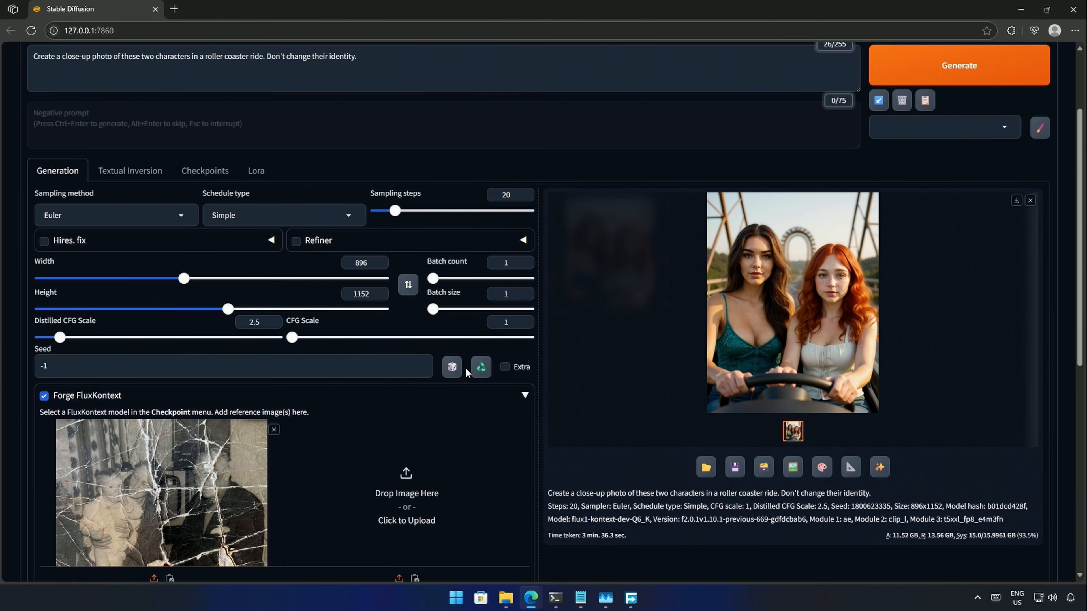
- Paste the photo restoration prompt, match output size to the old photo (704×496), and generate
scroll(466, 367, down, 1)
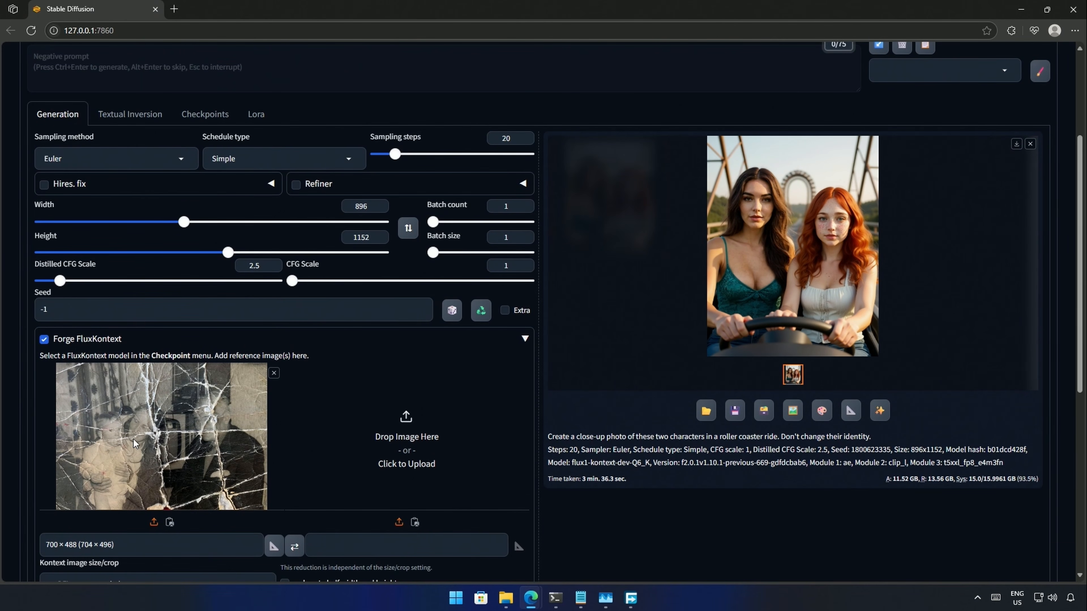
scroll(134, 439, up, 4)
click(329, 183)
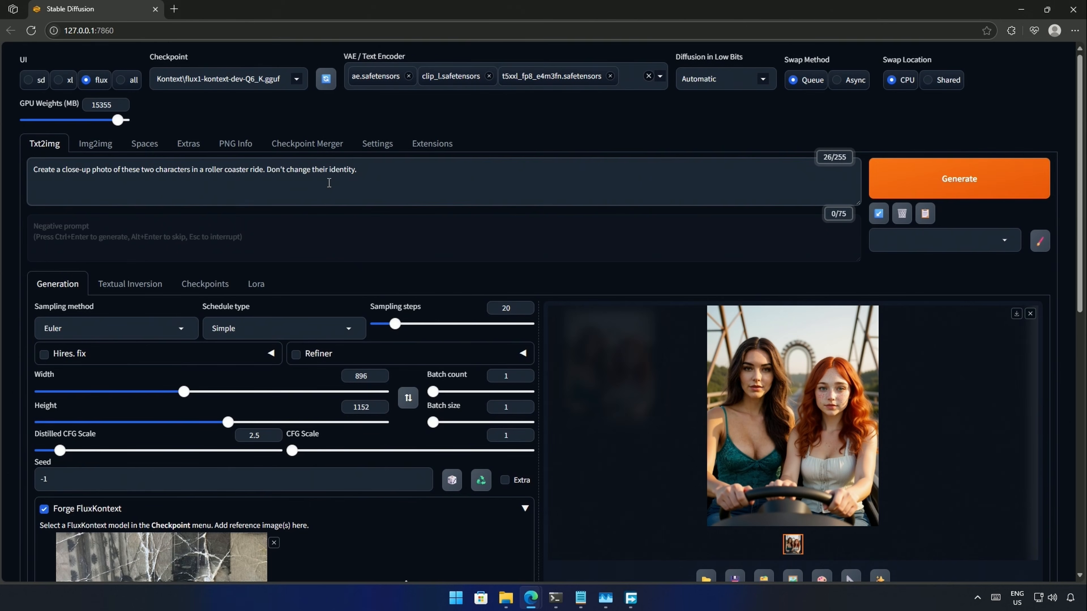
key(ctrl+a)
text(restore this photo. Remove any scratches and imperfections. Don't change her identity)
click(274, 184)
drag(233, 169, 320, 167)
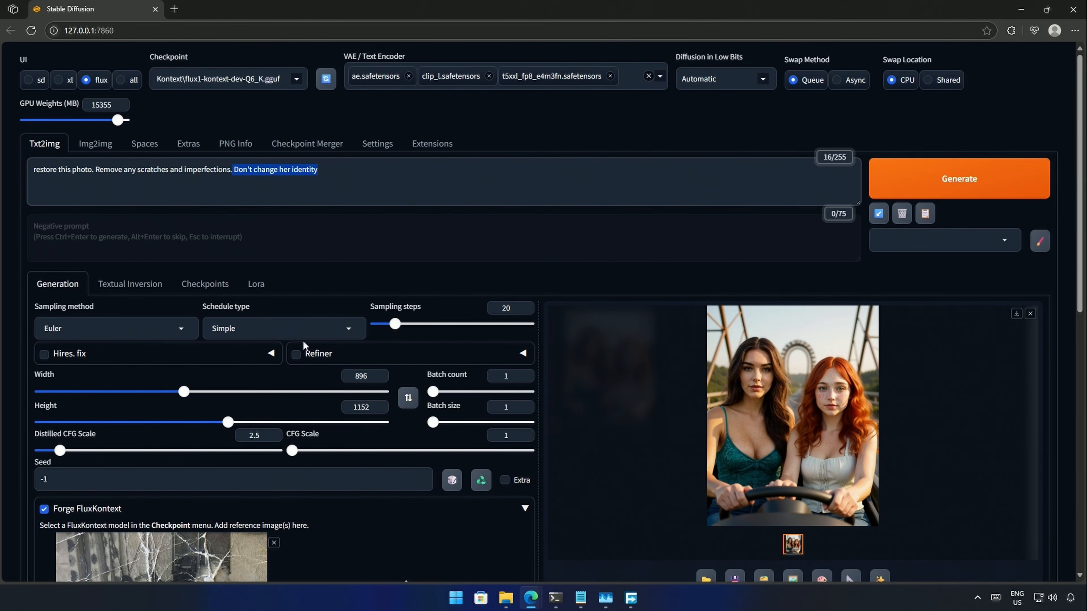
scroll(178, 455, down, 4)
scroll(182, 453, up, 4)
scroll(186, 452, down, 5)
click(274, 490)
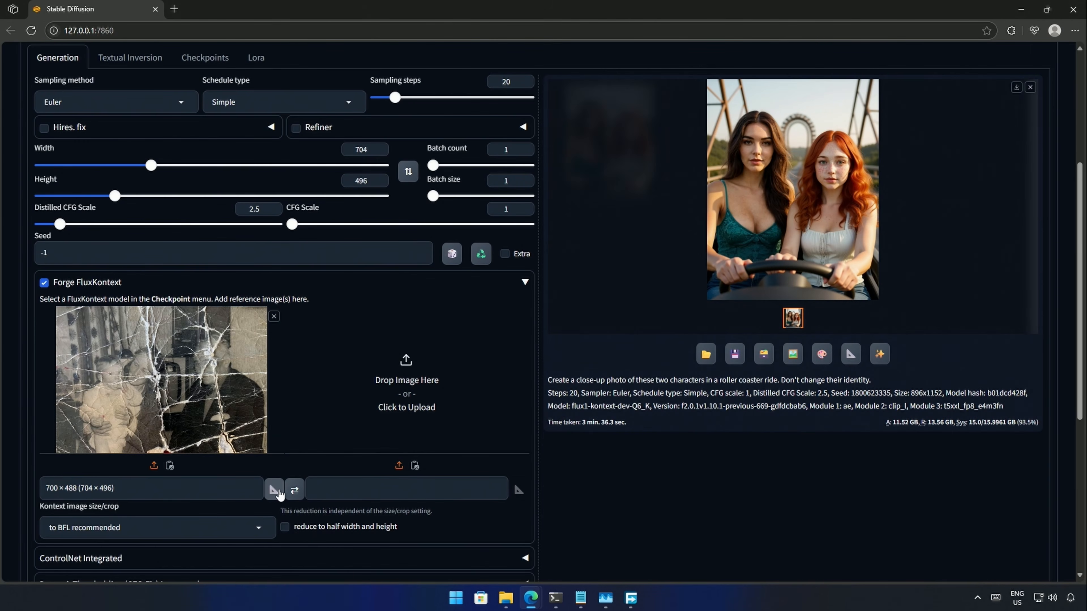
scroll(278, 495, up, 5)
click(959, 179)
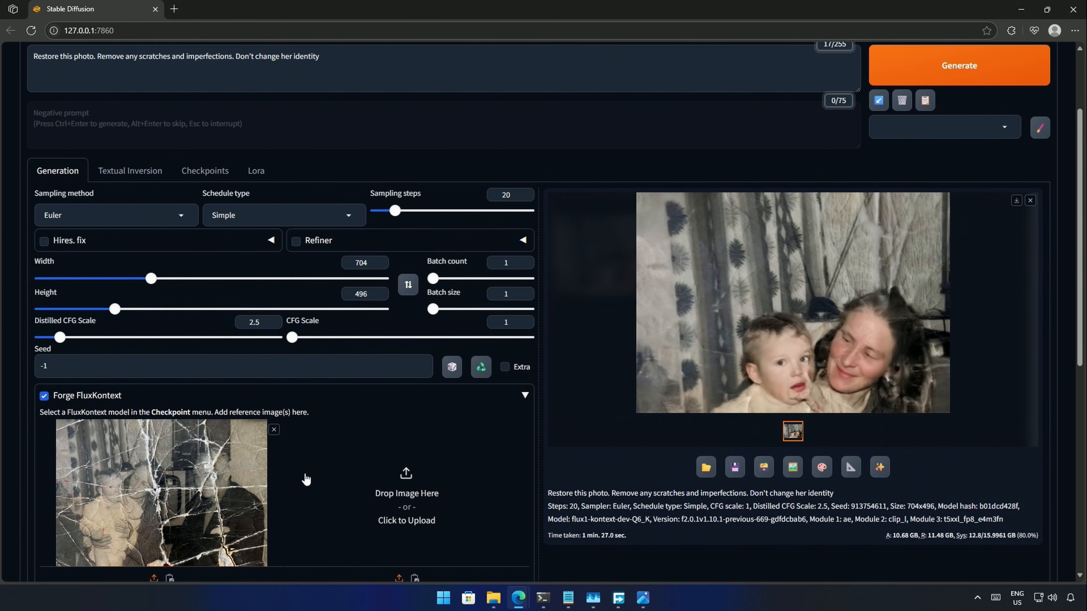
- Change the Kontext size/crop option and drag the restored result into the reference slot
scroll(305, 480, down, 3)
click(91, 537)
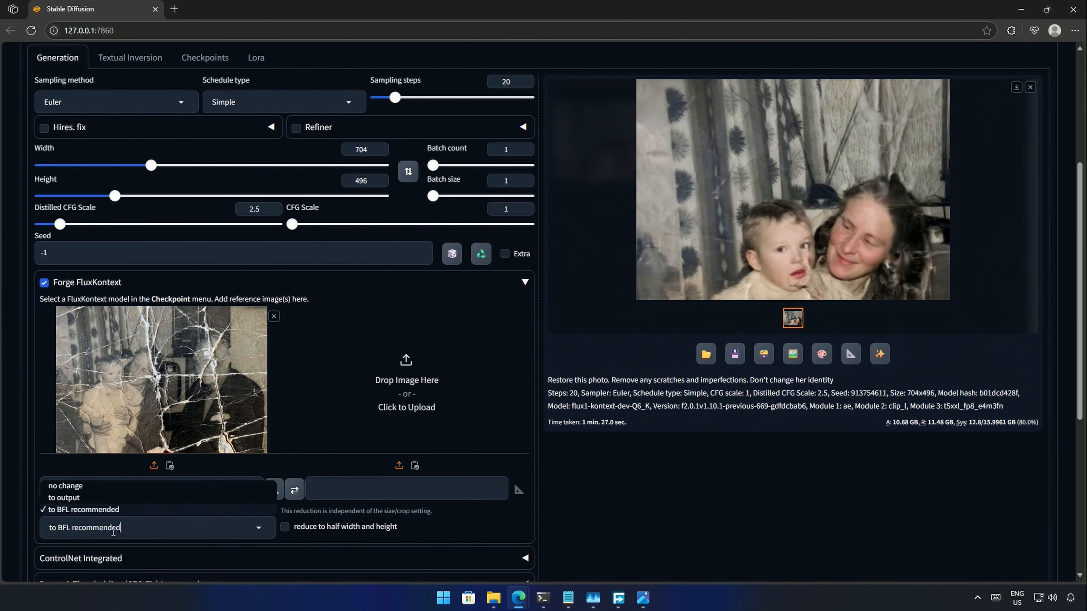
click(65, 485)
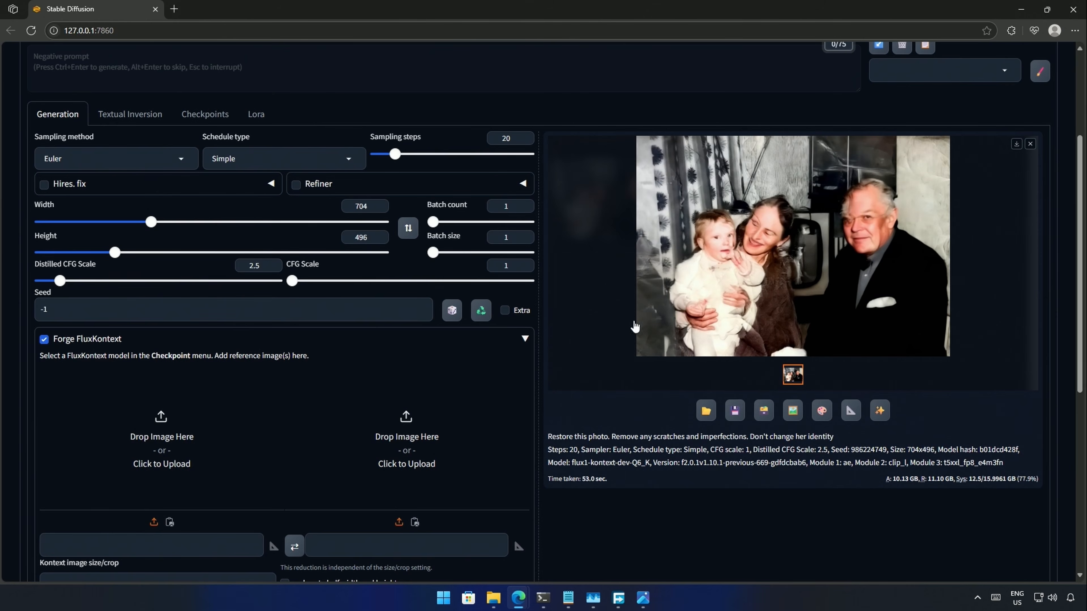
drag(743, 286, 127, 446)
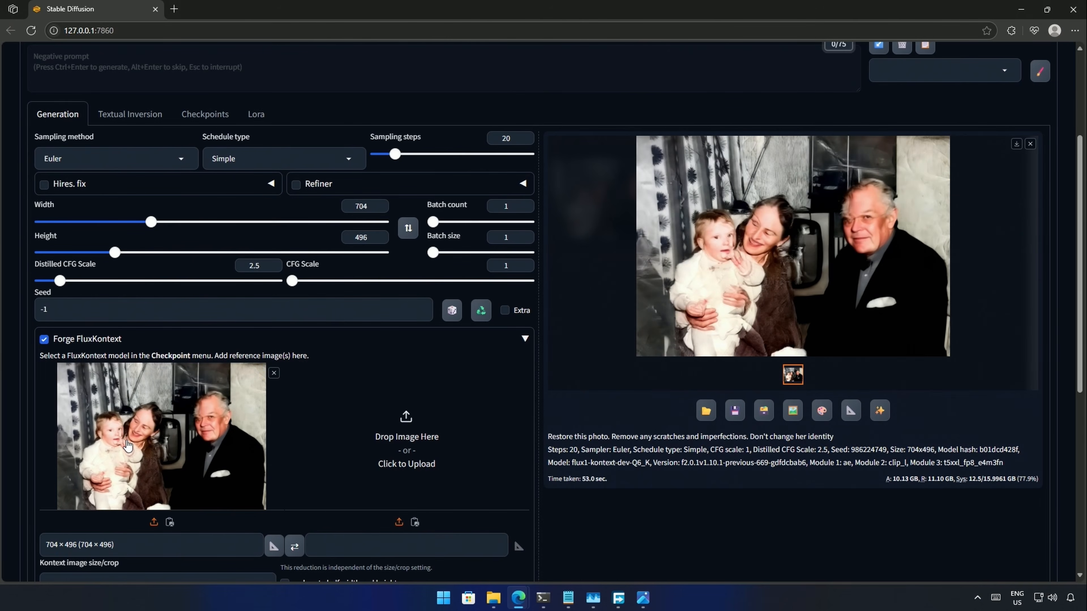
click(543, 598)
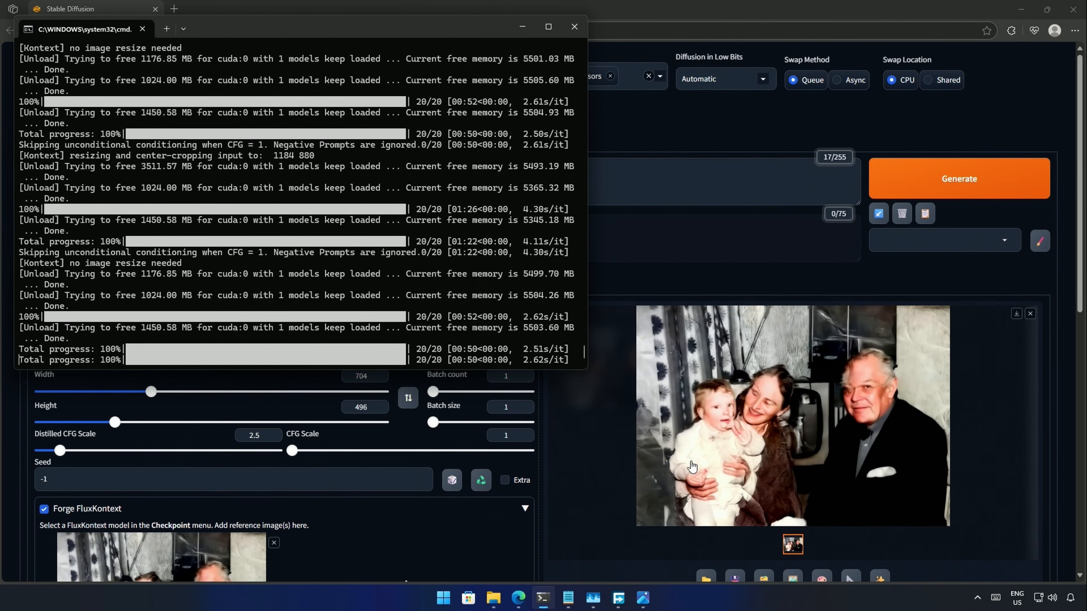
click(705, 27)
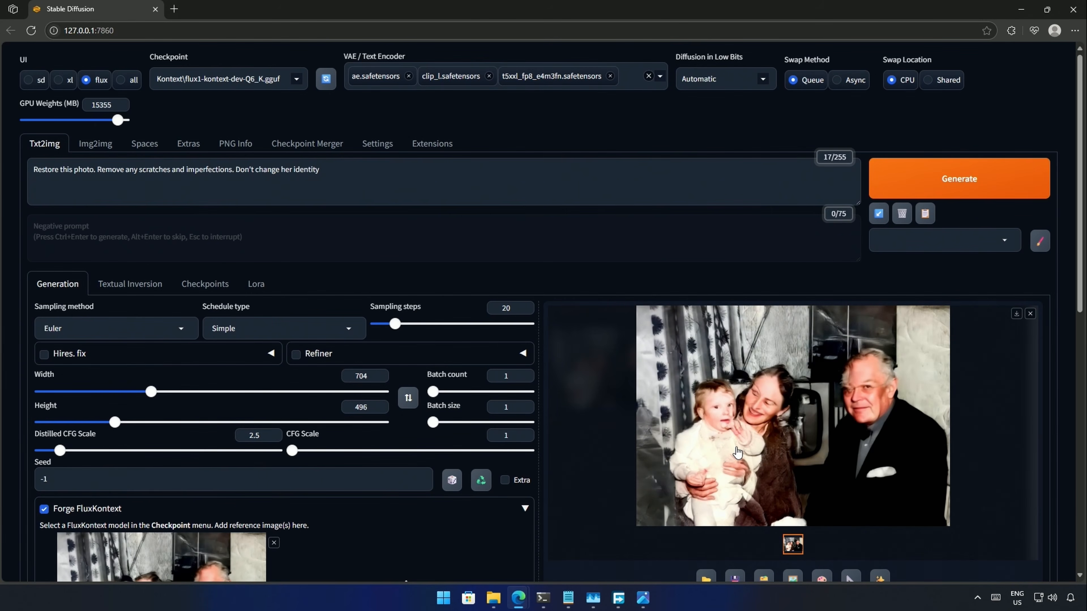
scroll(737, 452, down, 2)
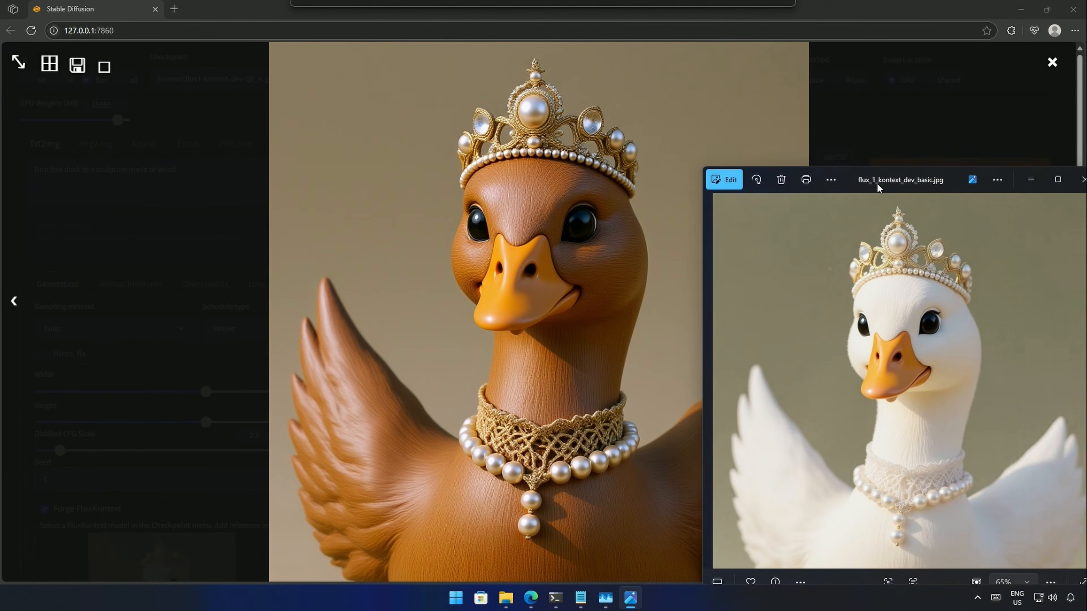
- Load the chosen face portrait as the second Kontext reference image
drag(877, 183, 839, 59)
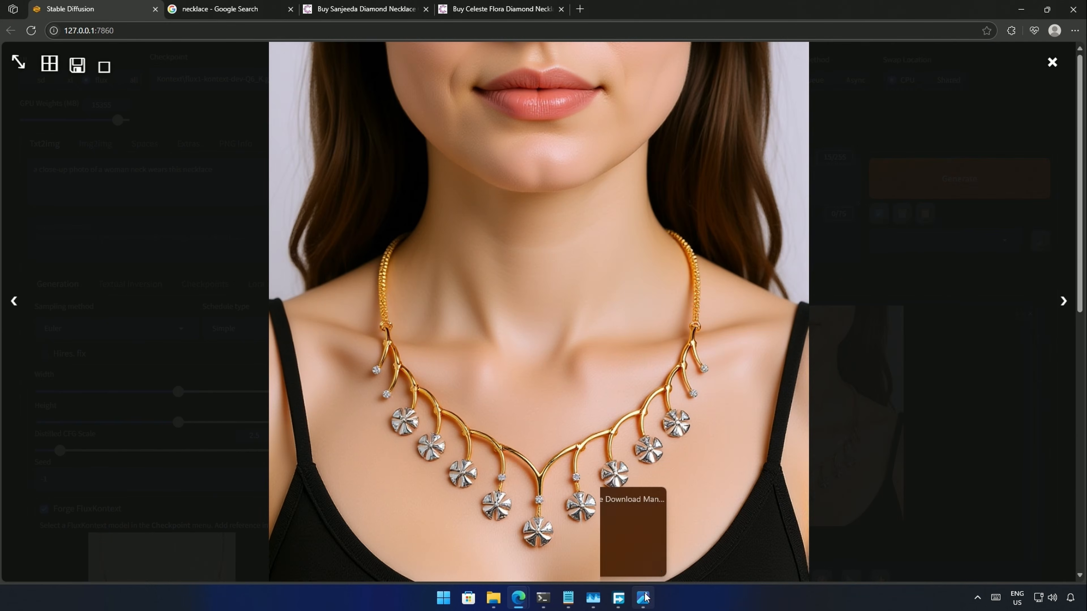
click(644, 597)
drag(825, 50, 893, 50)
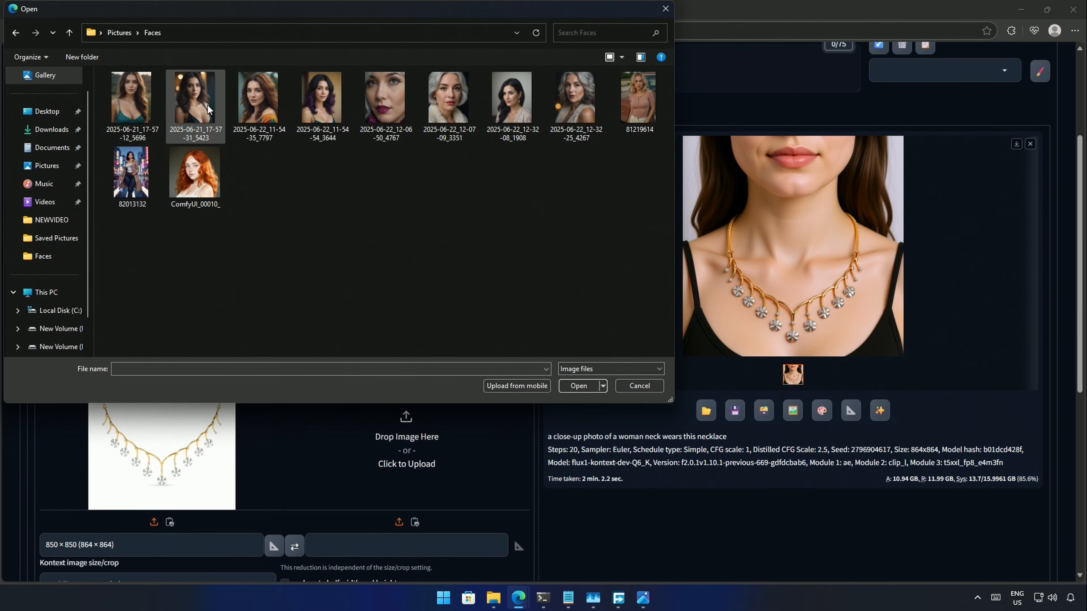
double_click(202, 105)
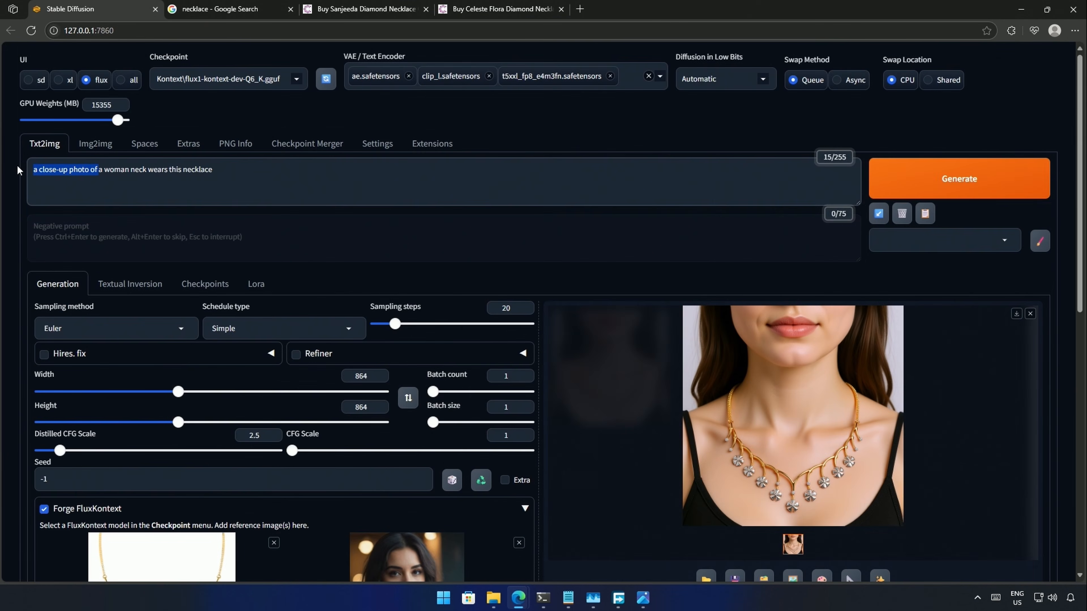
- Shorten the prompt to 'a woman wears this necklace' and generate the 896×1152 result
key(BackSpace)
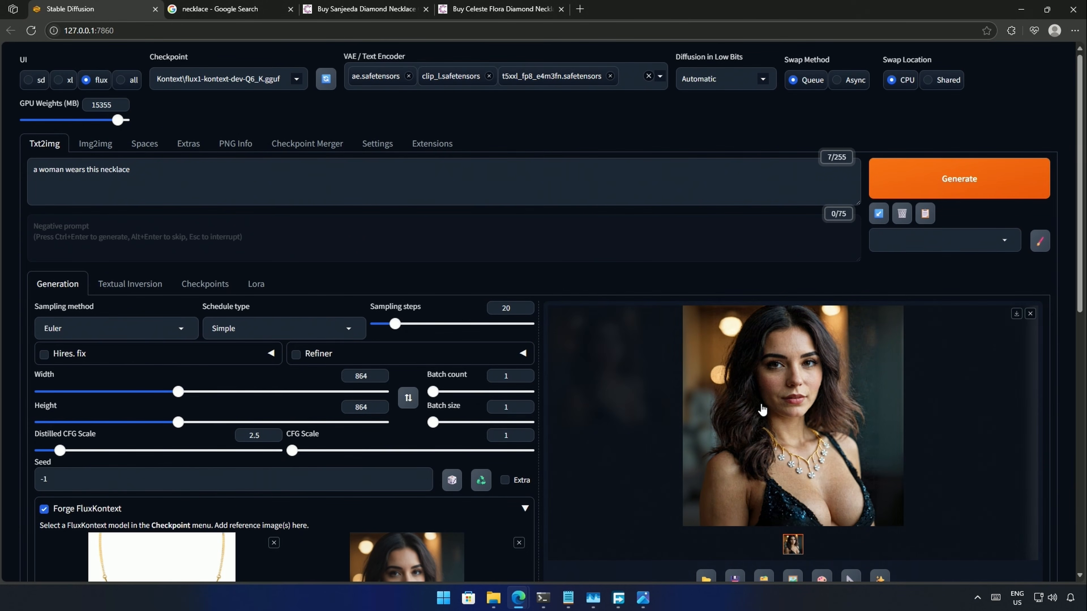
scroll(702, 441, down, 4)
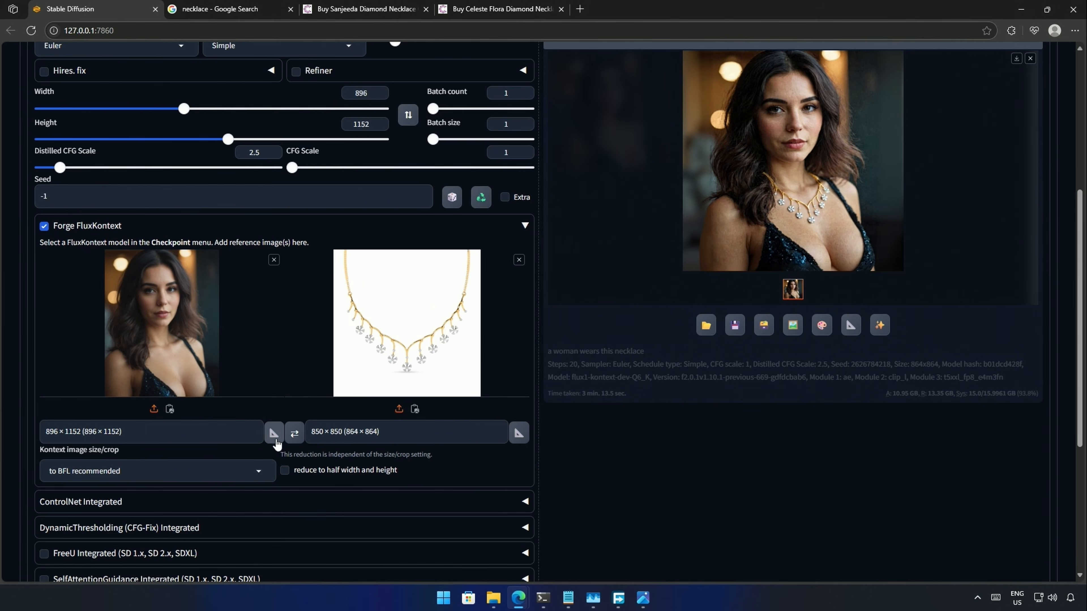
scroll(299, 373, up, 4)
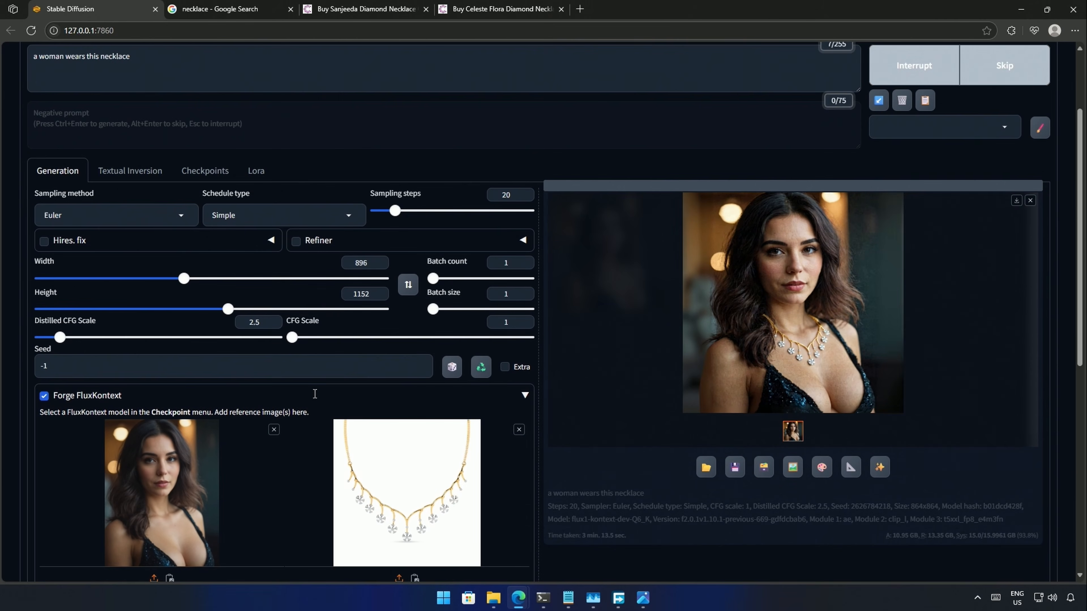
scroll(340, 302, up, 3)
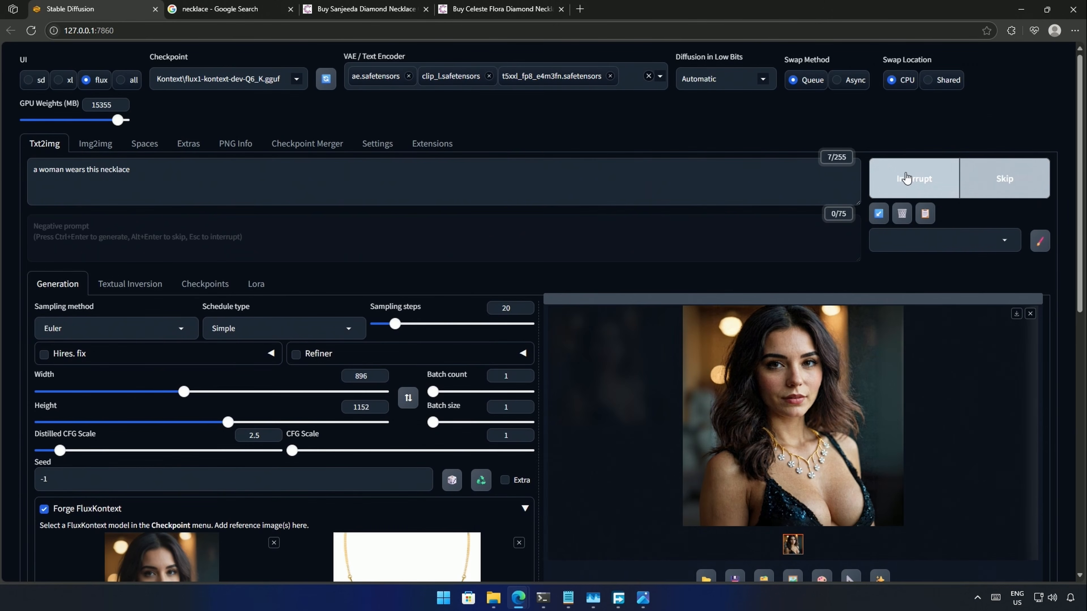
click(544, 603)
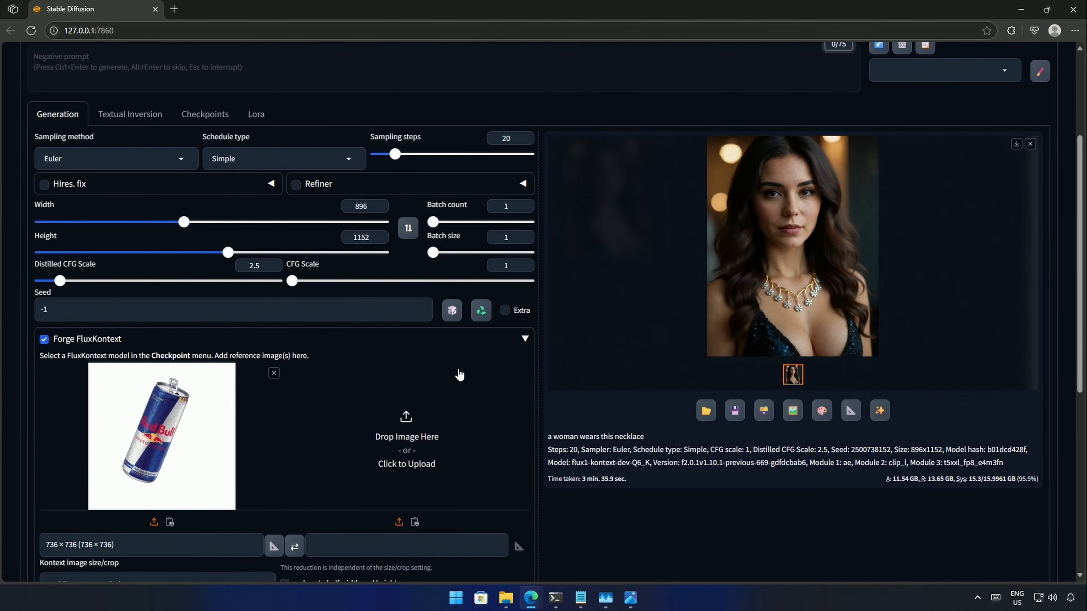
- Rewrite the prompt's opening for the 'Feel The Power' ad and enlarge the Red Bull poster
scroll(459, 375, up, 4)
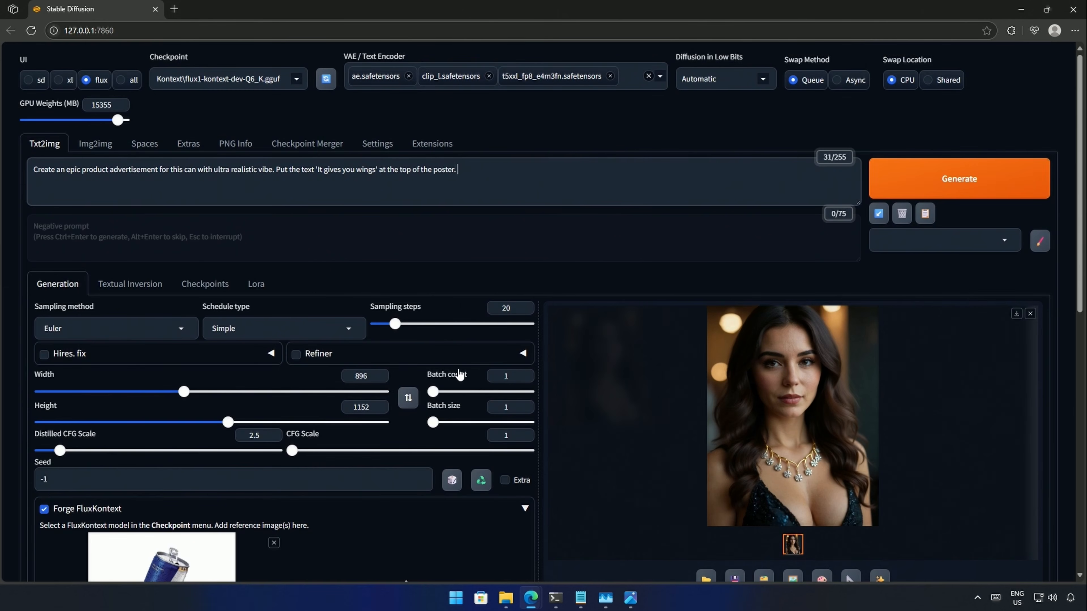
scroll(458, 368, down, 4)
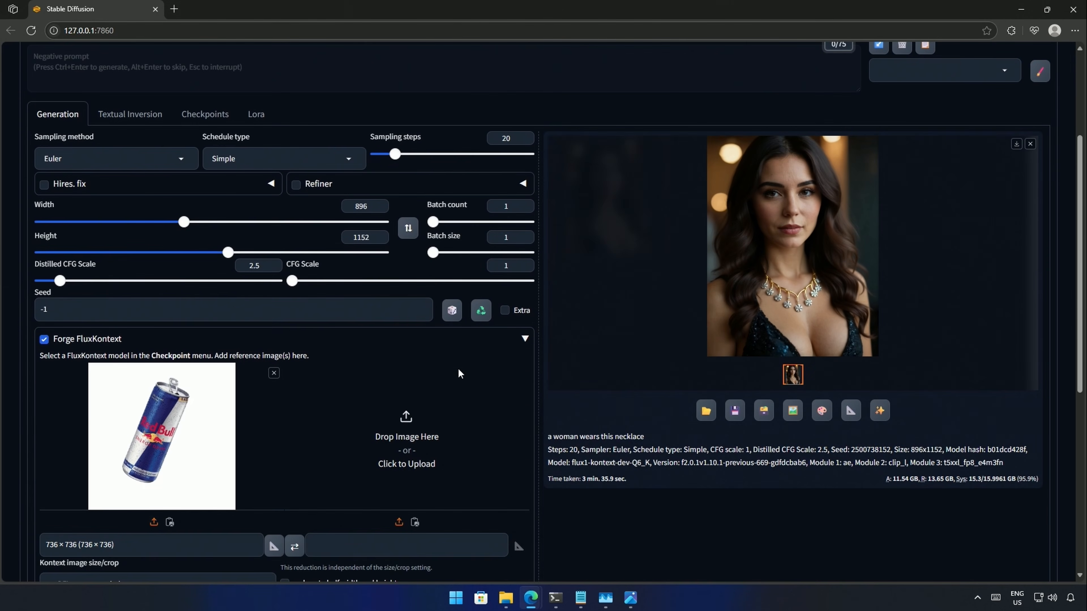
scroll(323, 441, up, 4)
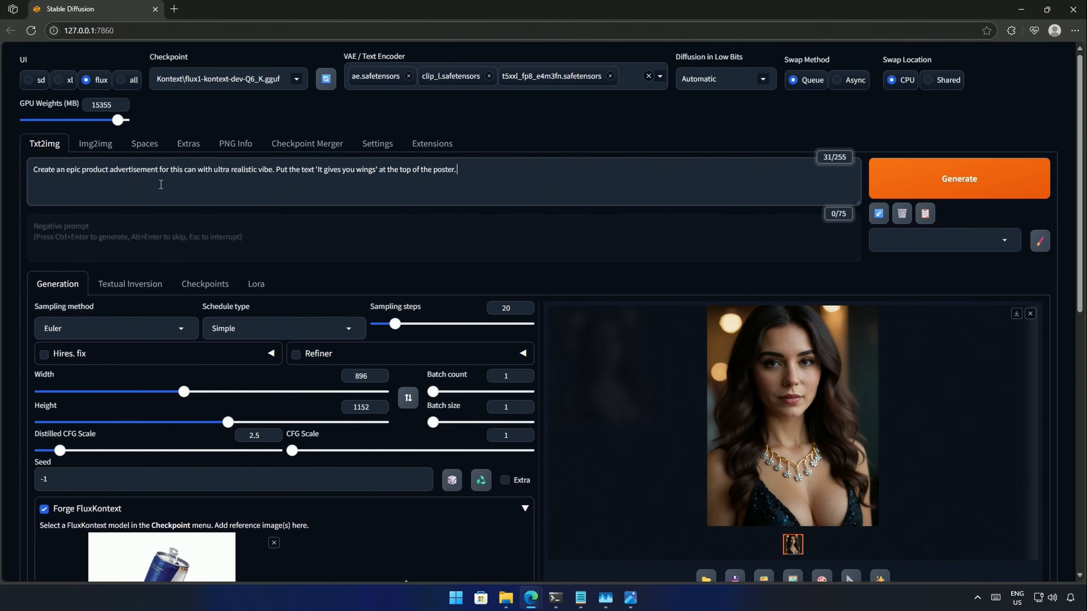
drag(35, 171, 467, 189)
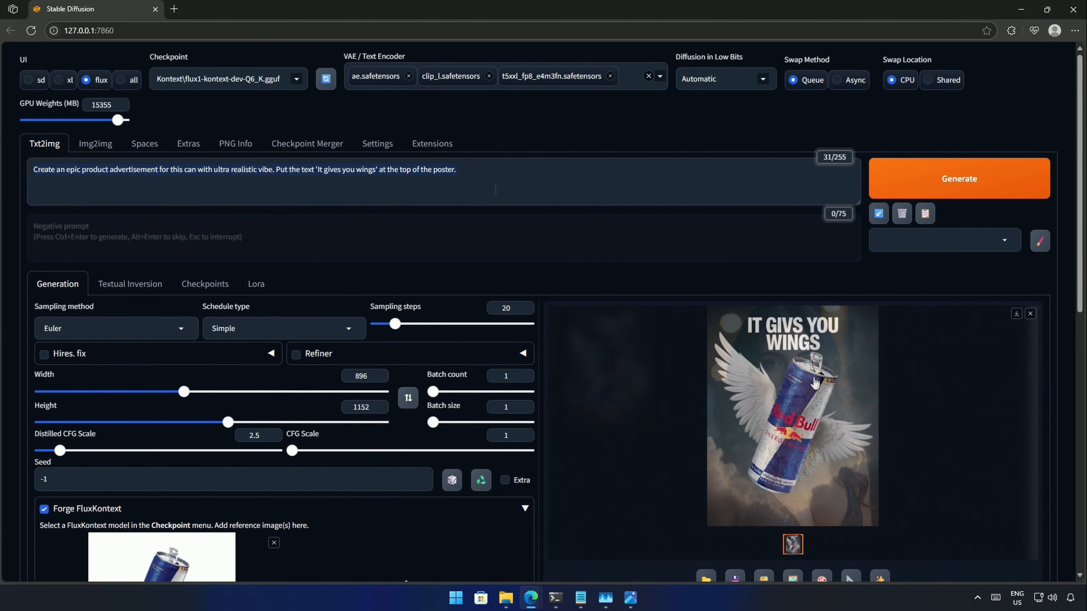
click(808, 418)
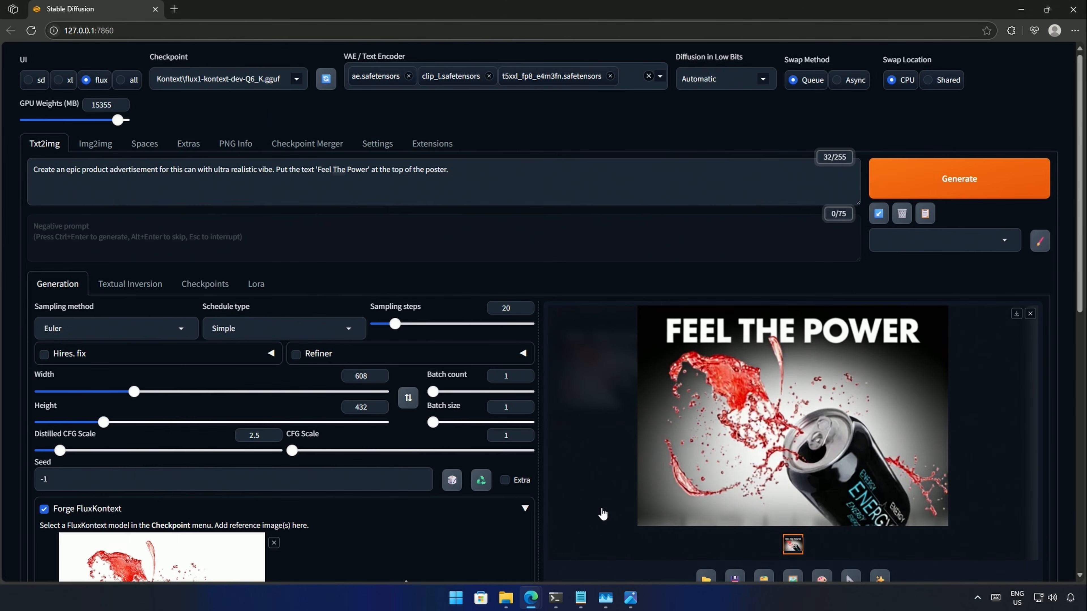
- Generate the poster for the new black energy can
scroll(603, 514, down, 4)
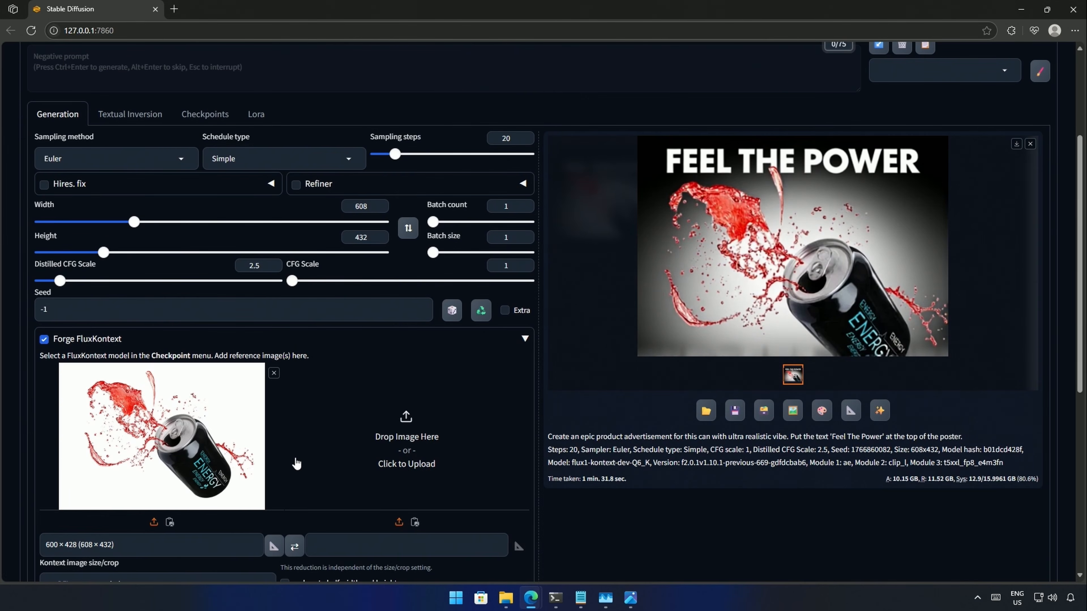
scroll(302, 460, up, 4)
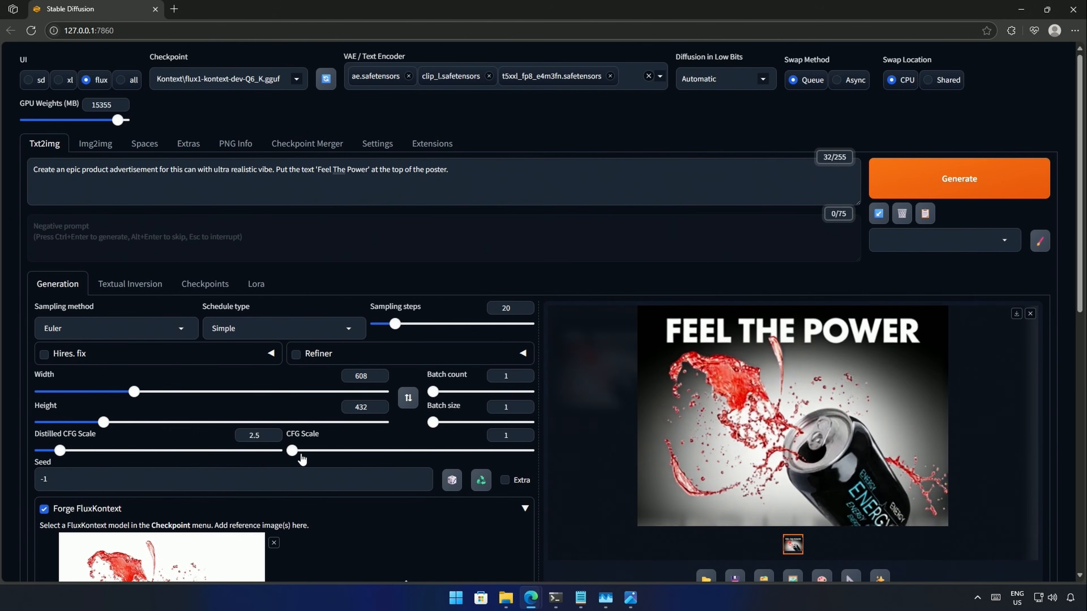
click(997, 189)
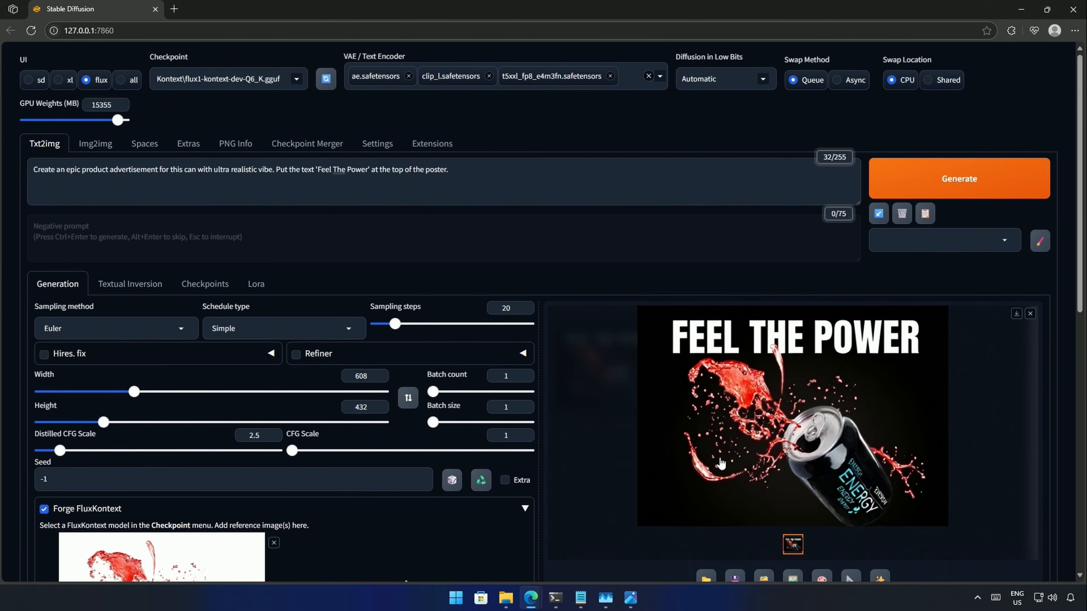
scroll(259, 498, down, 4)
scroll(143, 552, down, 3)
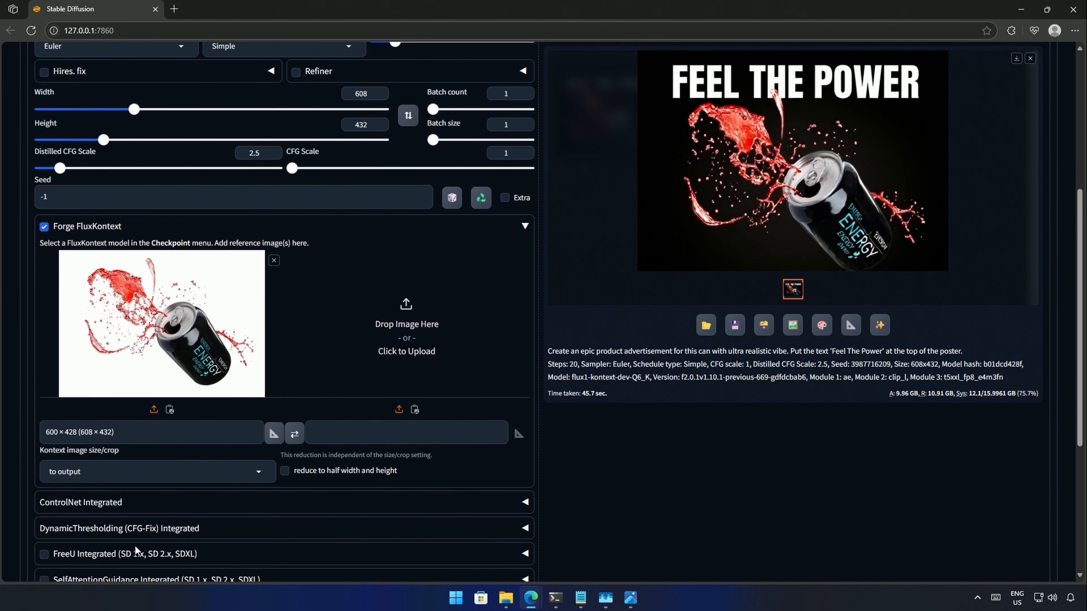
- Set Kontext image size/crop to 'no change', regenerate, and view the 608×432 poster
click(162, 471)
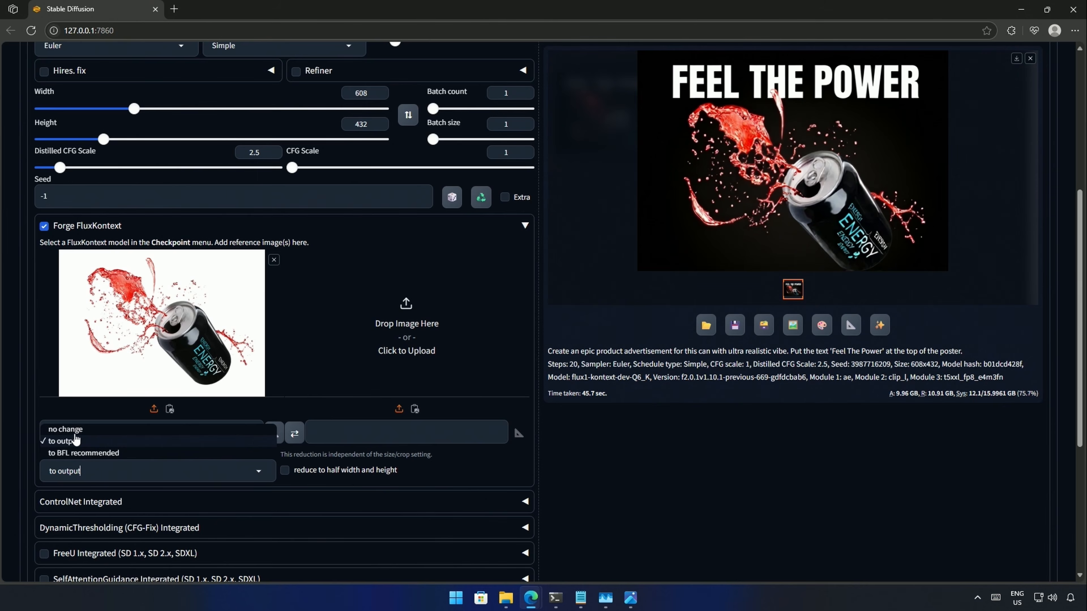
click(69, 430)
scroll(282, 513, up, 5)
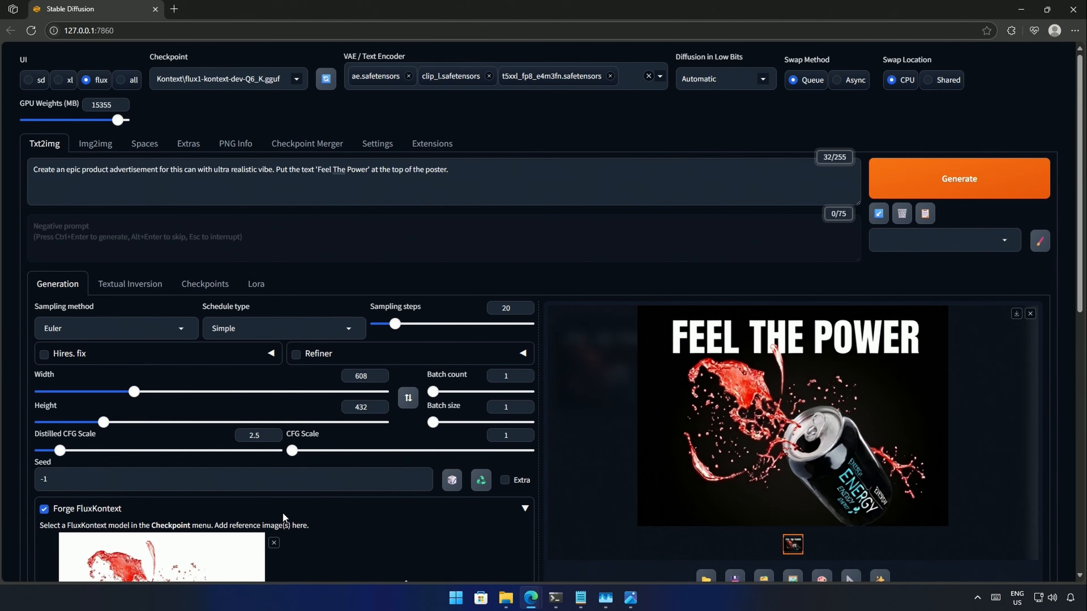
click(962, 171)
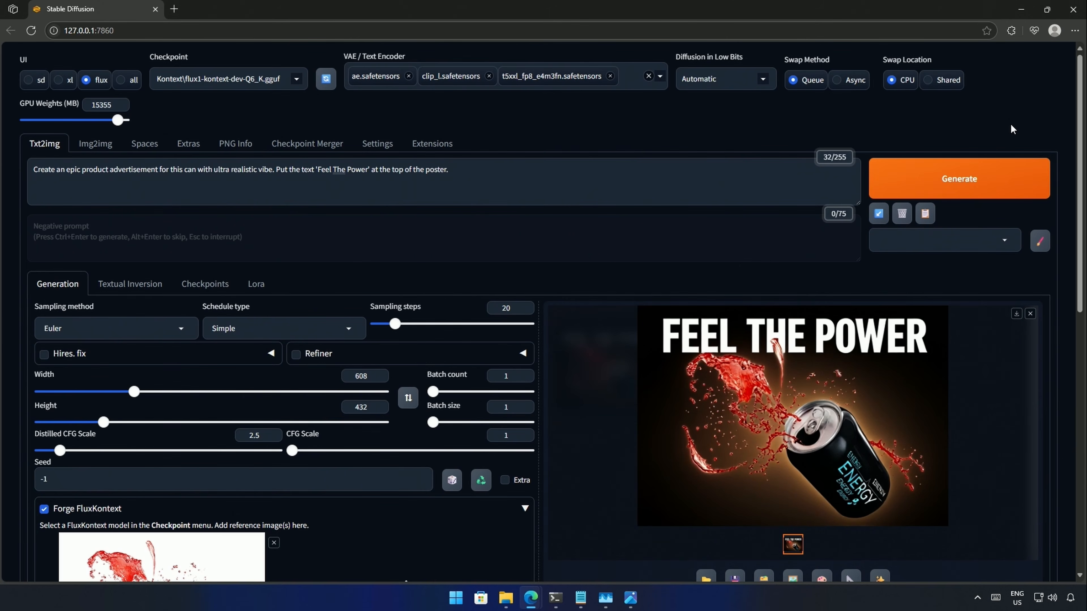
click(958, 174)
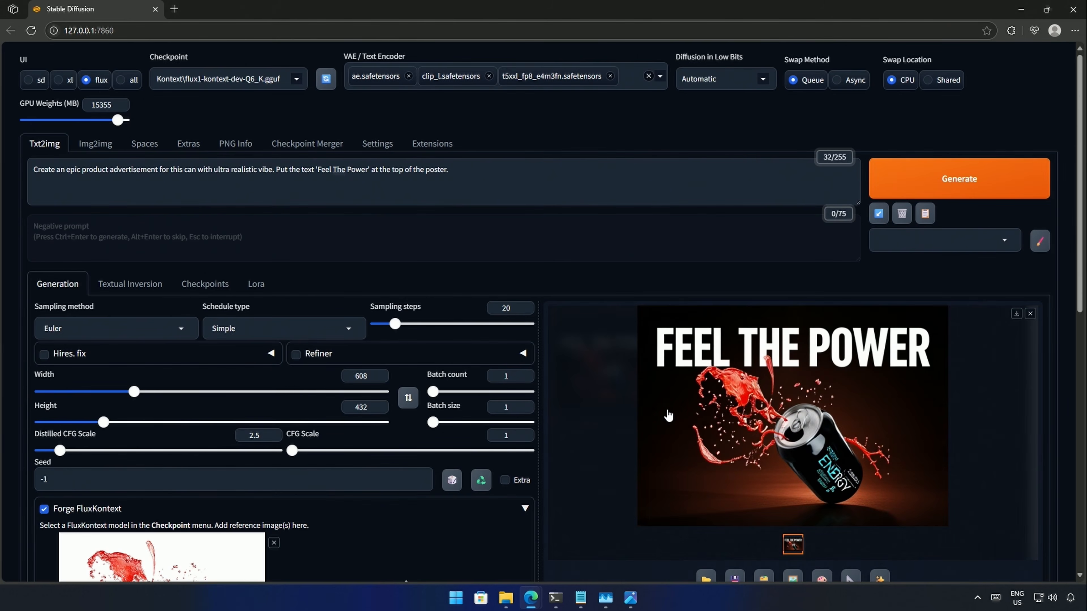
click(668, 416)
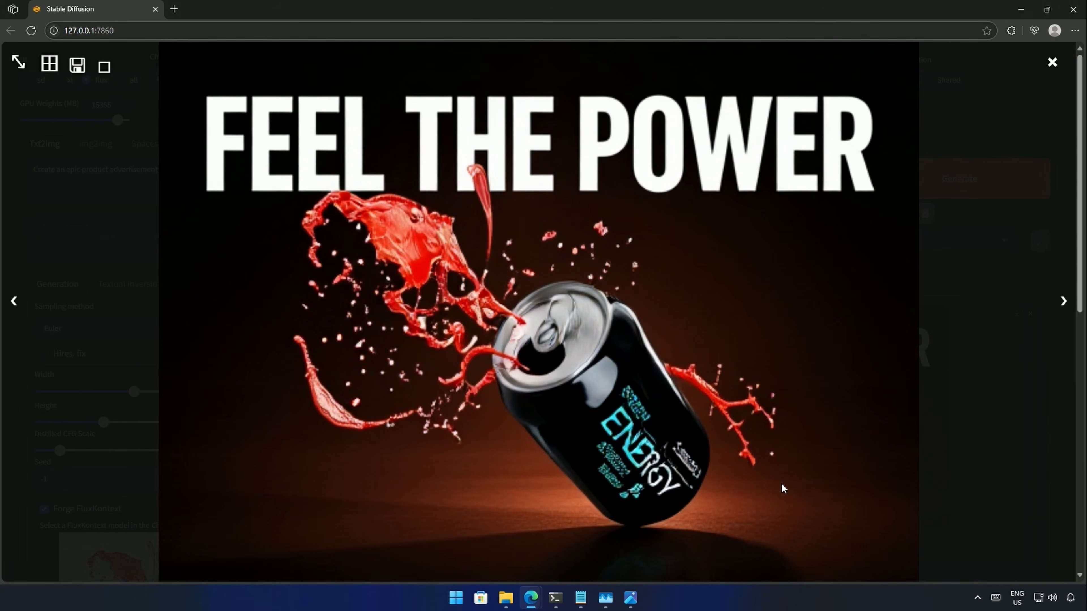